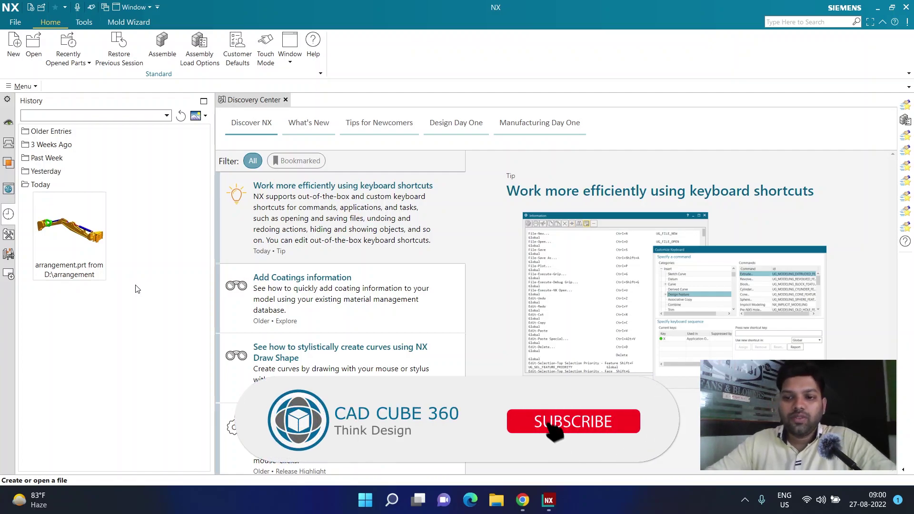
# Step: Open arrangement.prt from History and bring up its Assembly Arrangements list
pyautogui.click(97, 243)
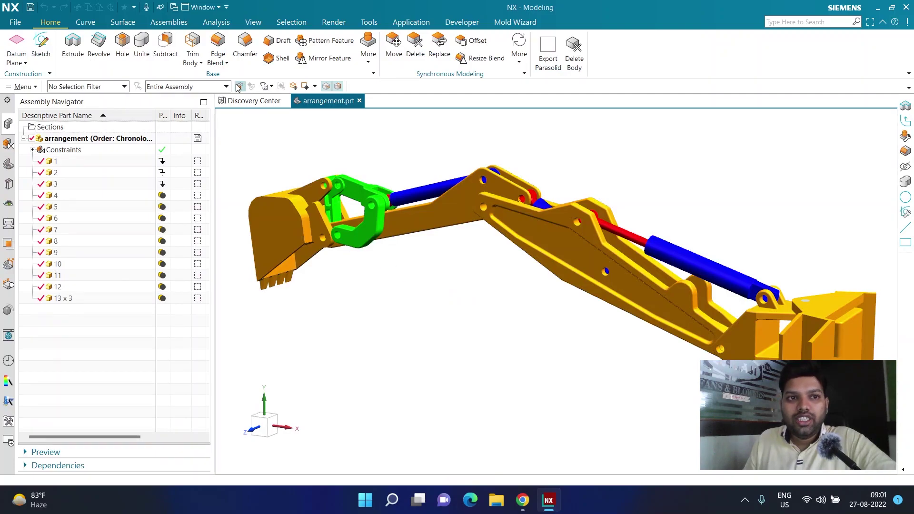
pyautogui.click(179, 23)
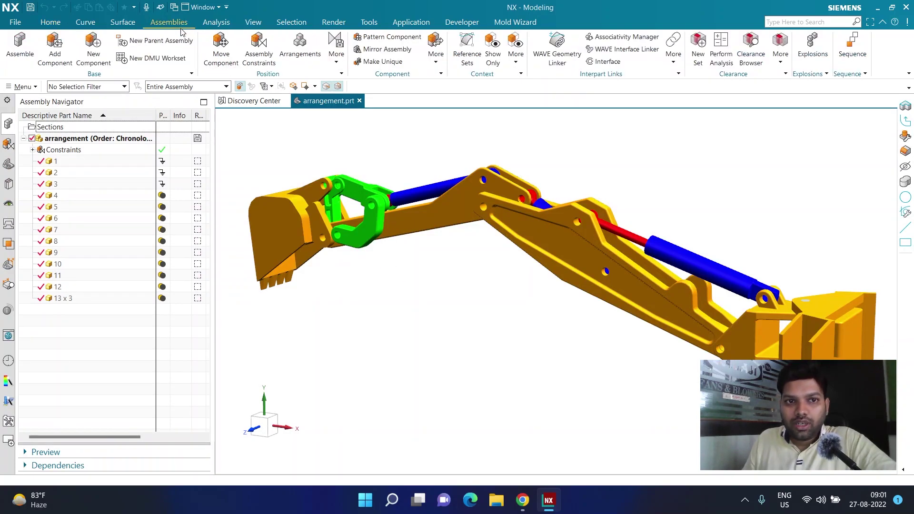
pyautogui.click(301, 62)
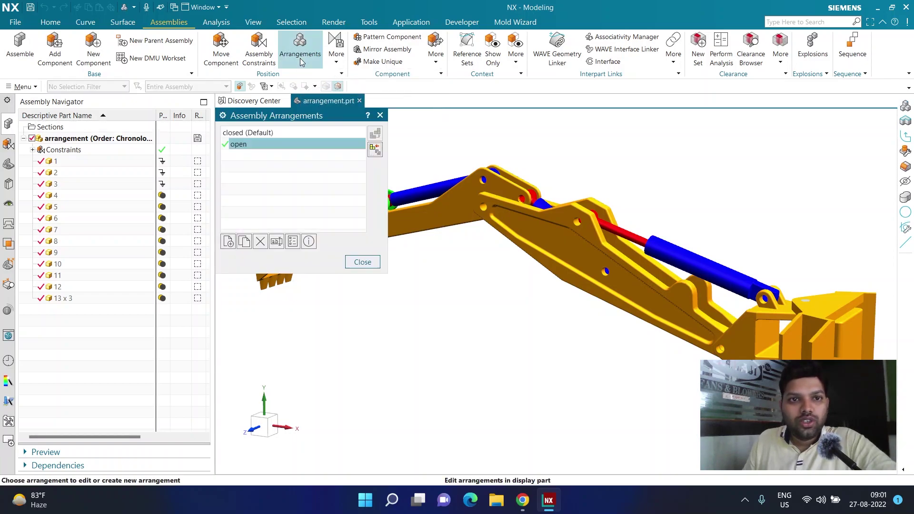
# Step: Toggle the arm between open and closed (Default) arrangements, finishing on closed (Default)
pyautogui.doubleClick(289, 133)
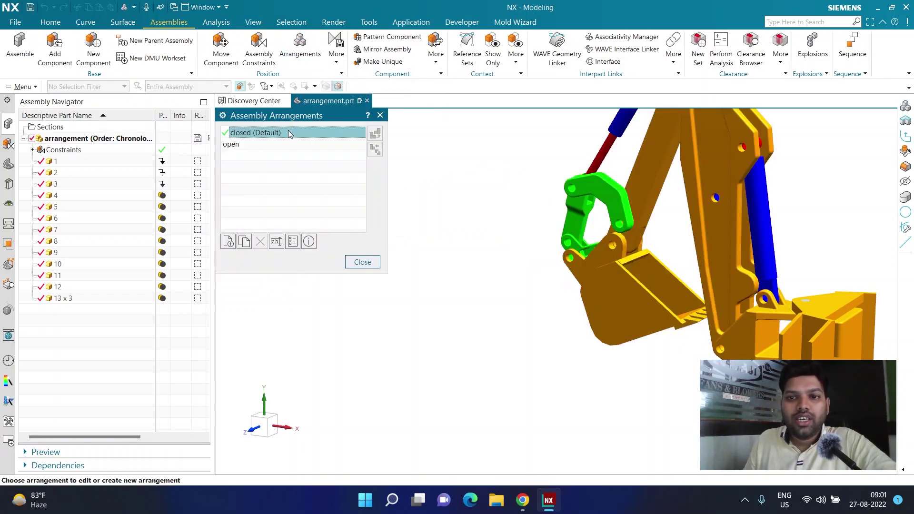
pyautogui.doubleClick(273, 144)
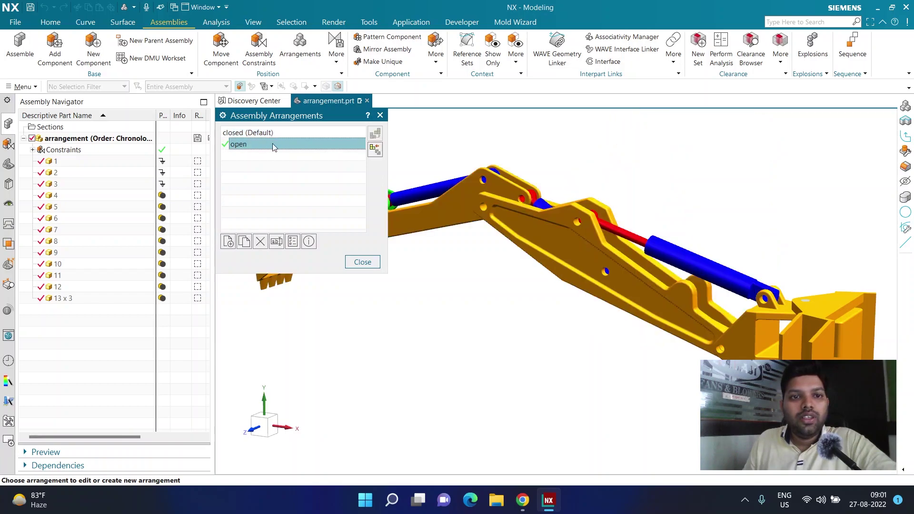
pyautogui.doubleClick(274, 136)
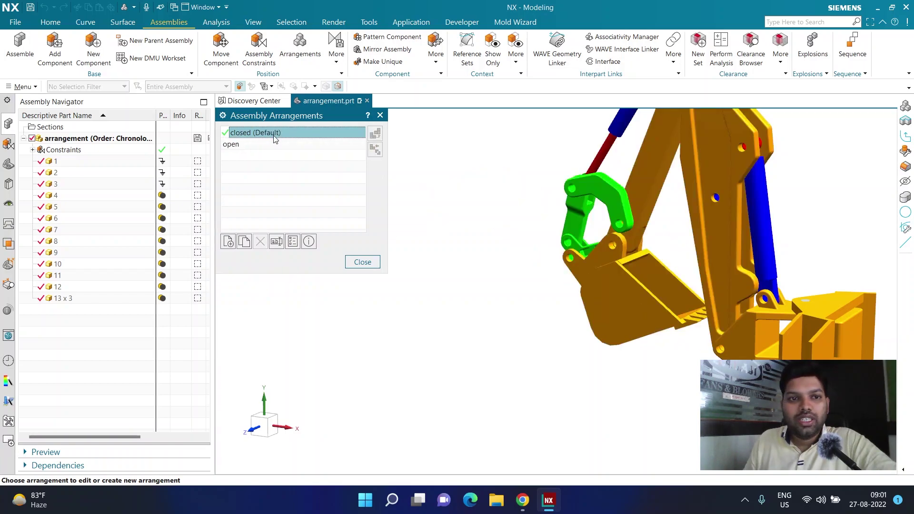
pyautogui.doubleClick(273, 143)
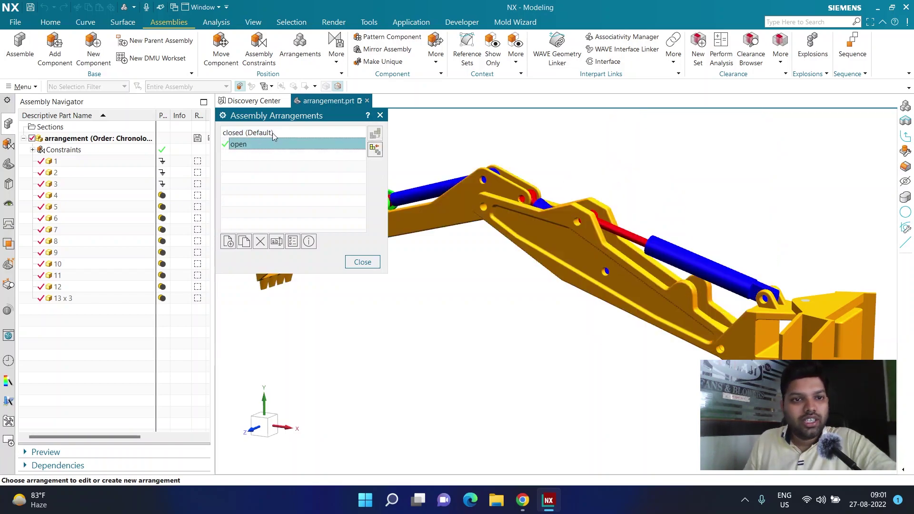
pyautogui.doubleClick(272, 133)
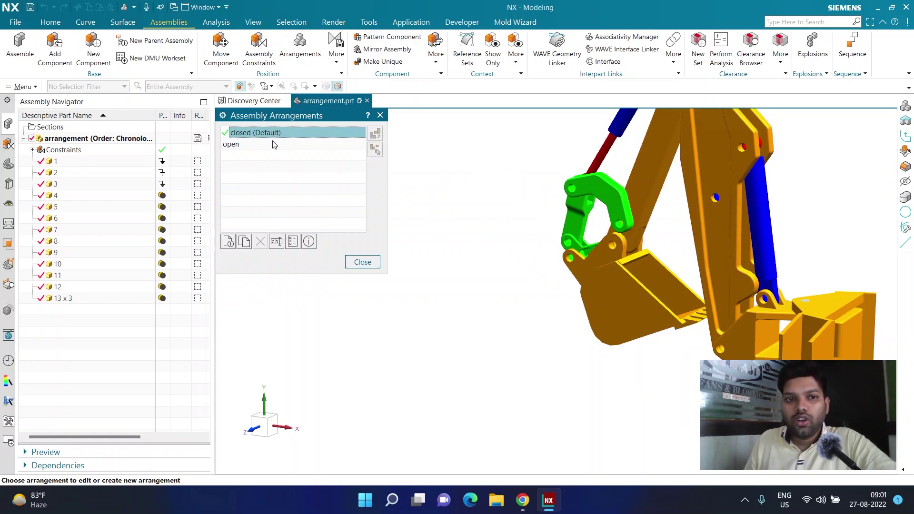
pyautogui.click(362, 262)
pyautogui.scroll(-3, 438, 313)
pyautogui.hotkey('ctrl', 'alt', 'f')
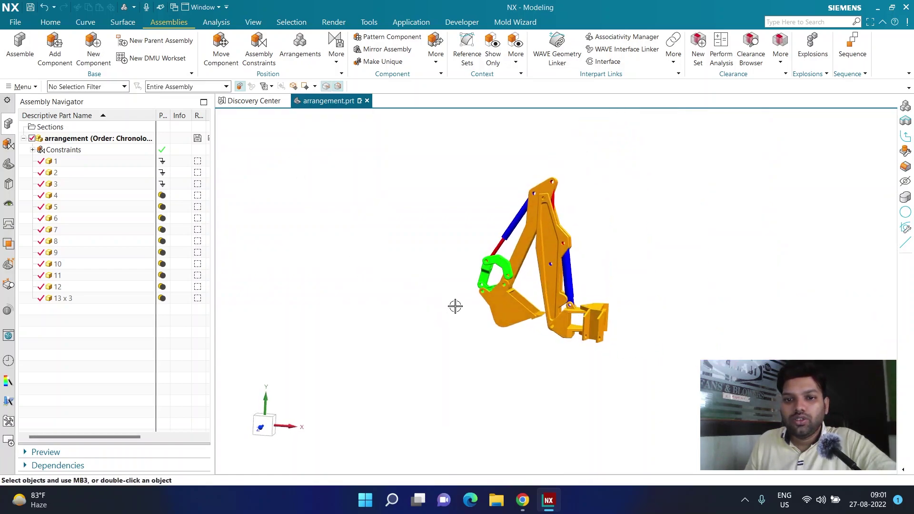
# Step: Zoom and pan the front view onto the bucket, then hide and re-show component 1
pyautogui.scroll(4, 527, 265)
pyautogui.keyDown('shift'); pyautogui.moveTo(522, 340); pyautogui.dragTo(515, 386, button='middle'); pyautogui.keyUp('shift')
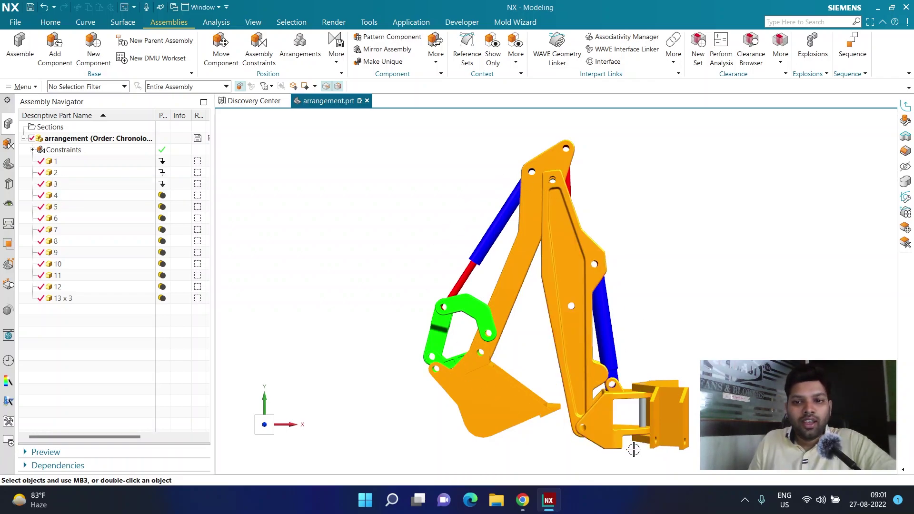
pyautogui.scroll(2, 633, 445)
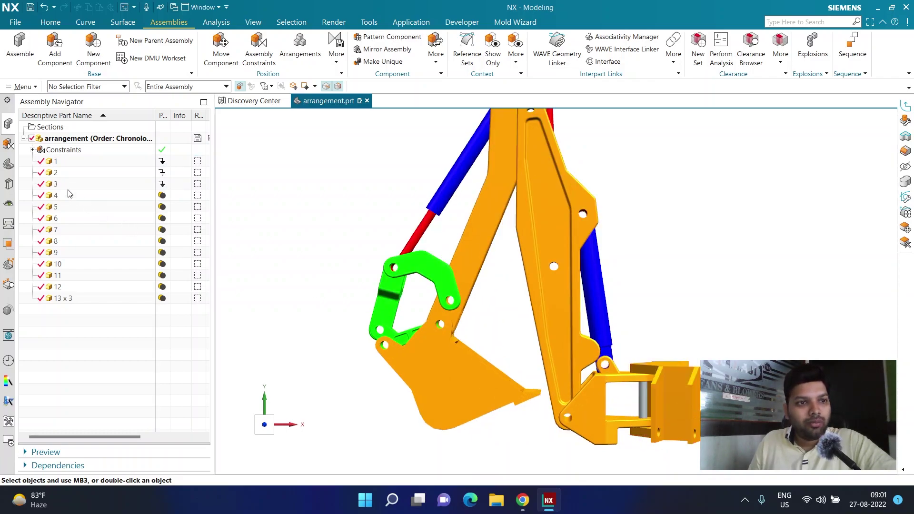
pyautogui.click(42, 162)
pyautogui.click(41, 162)
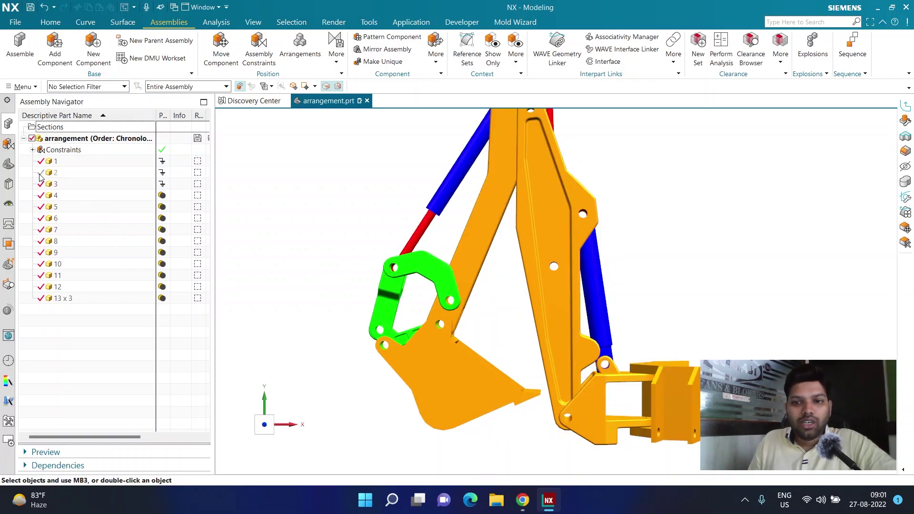
# Step: Close arrangement.prt with its components without saving
pyautogui.click(366, 101)
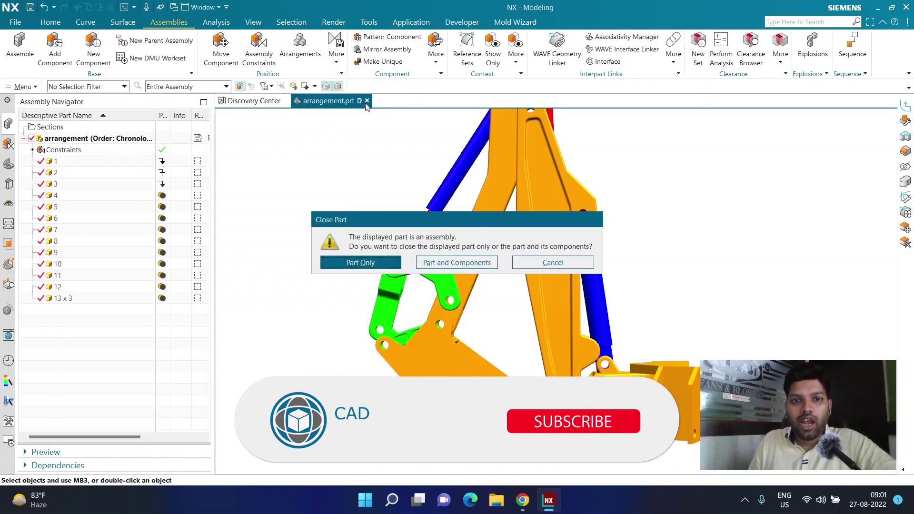
pyautogui.click(470, 261)
pyautogui.click(471, 264)
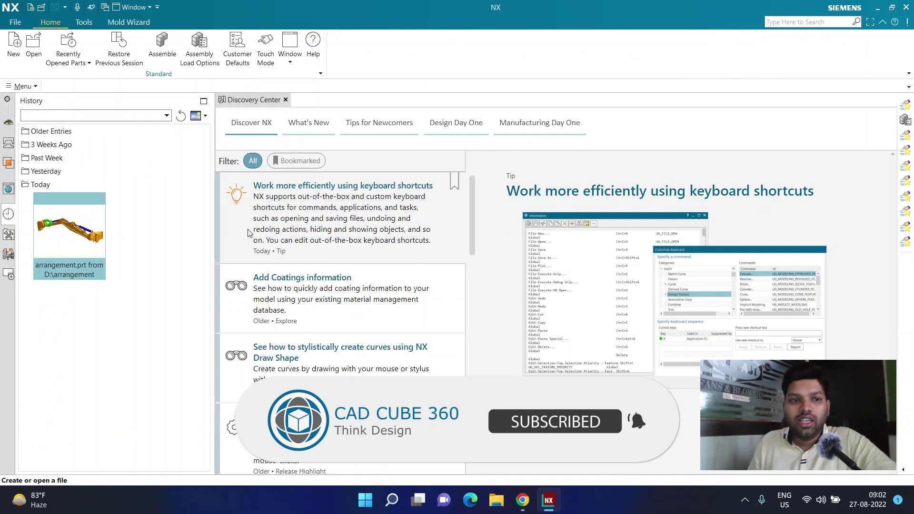
# Step: Set the Assembly Load Options to Fully Load components
pyautogui.click(199, 62)
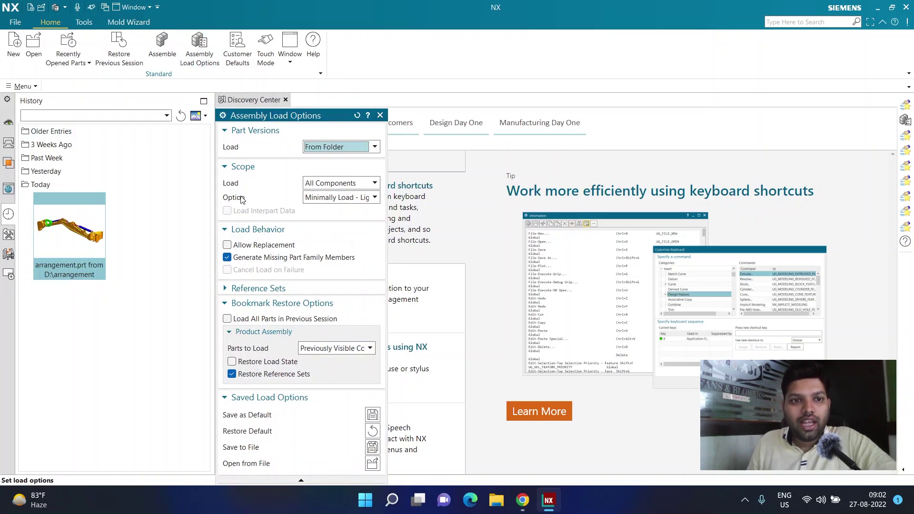
pyautogui.click(335, 197)
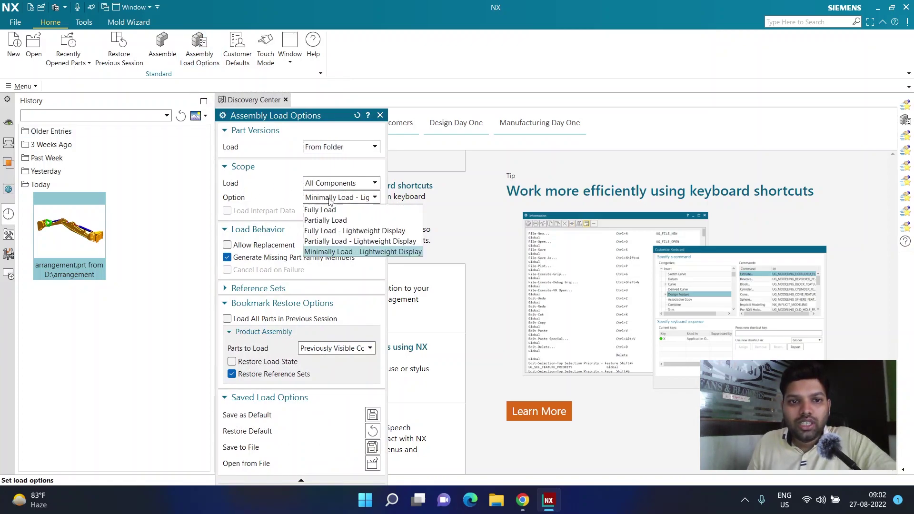
pyautogui.click(327, 209)
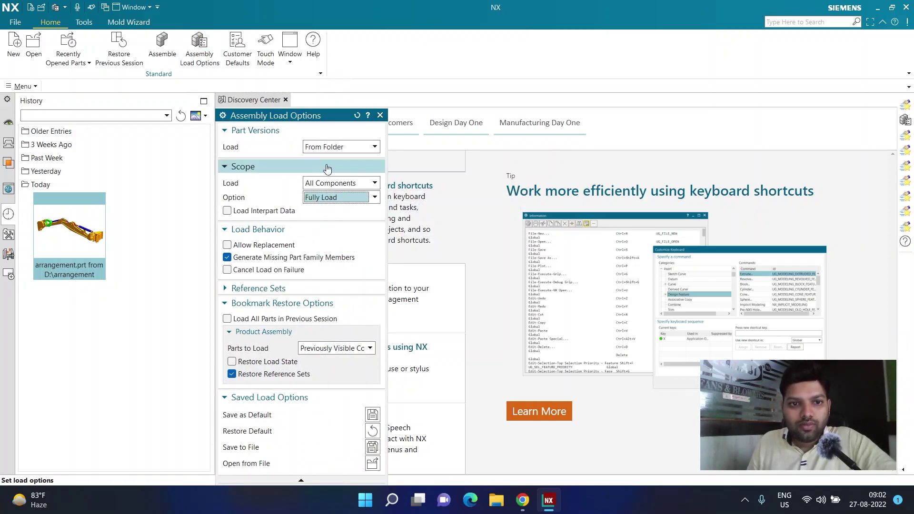
pyautogui.moveTo(319, 119); pyautogui.dragTo(354, 55)
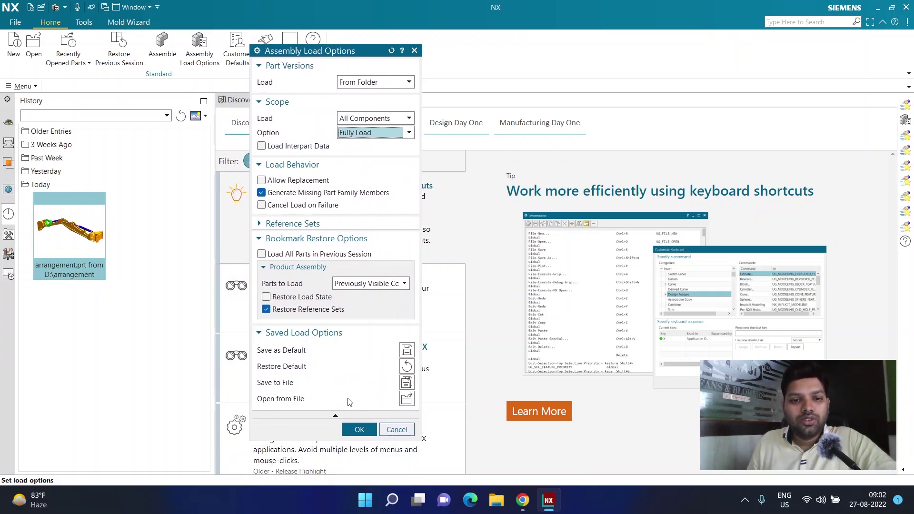
pyautogui.click(359, 430)
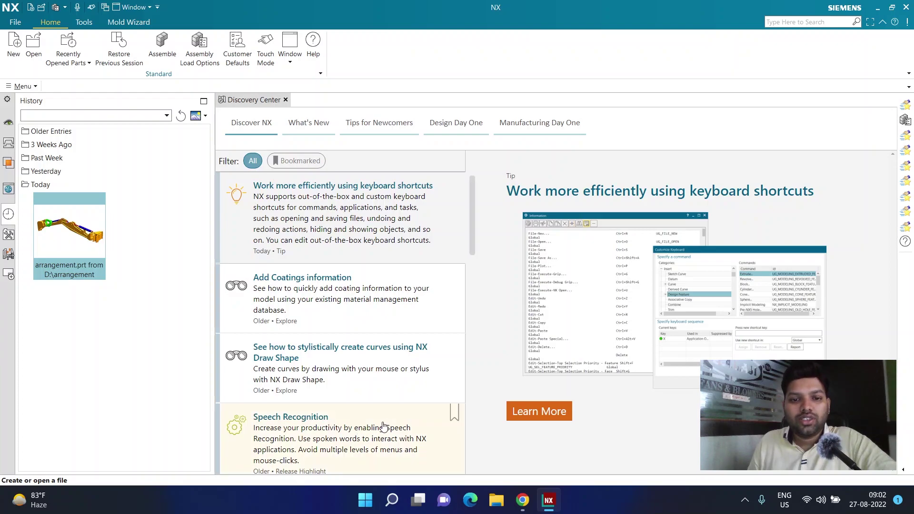
# Step: Reopen arrangement.prt from History and show its Assembly Arrangements list
pyautogui.click(69, 227)
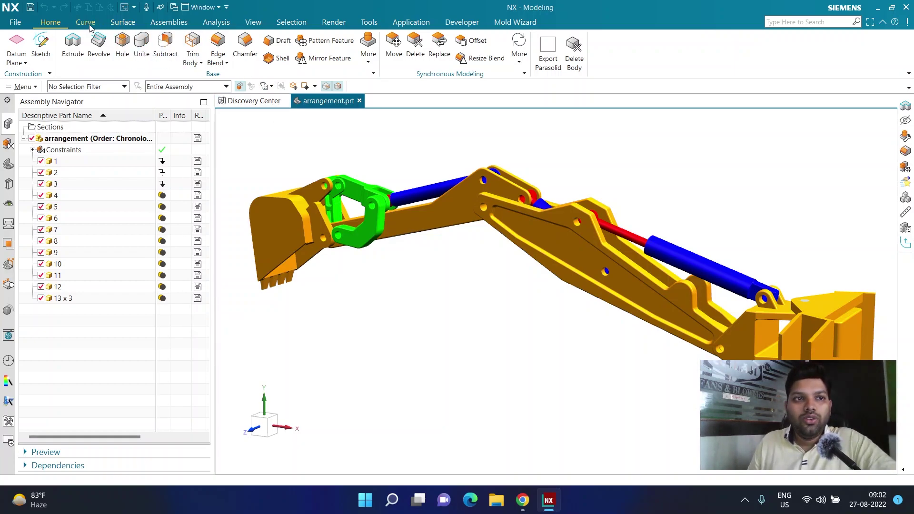
pyautogui.click(183, 28)
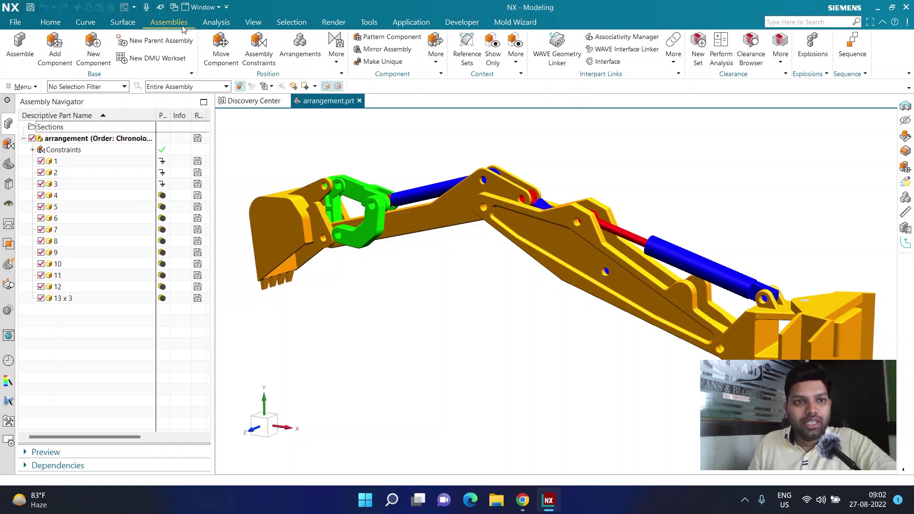
pyautogui.click(300, 46)
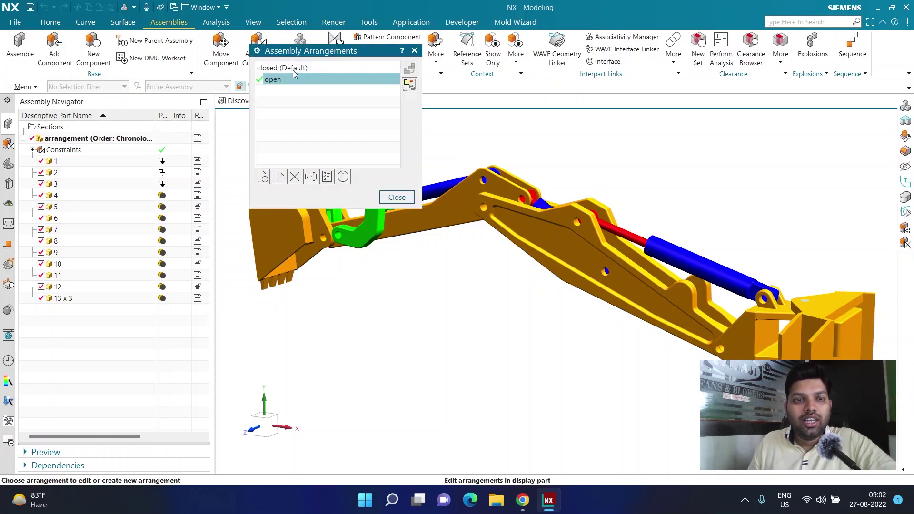
# Step: Apply the closed (Default) arrangement, close the dialog, and fit the front view
pyautogui.click(293, 70)
pyautogui.click(396, 197)
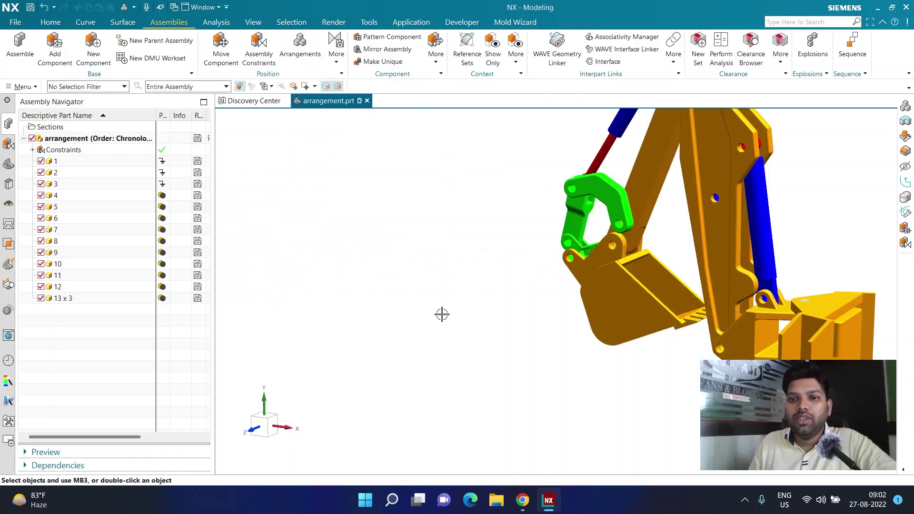
pyautogui.hotkey('ctrl', 'alt', 'f')
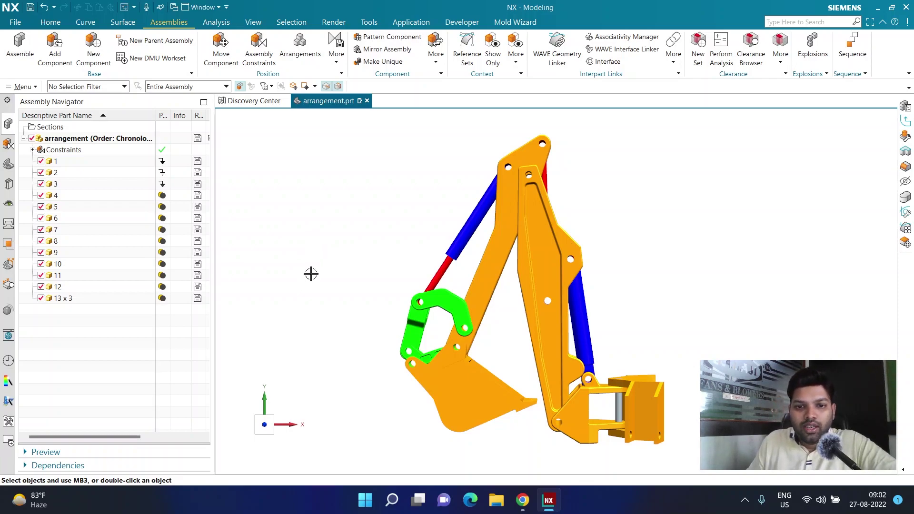
# Step: Select the bucket (component 6), clear the selection, and switch to the Analysis tab
pyautogui.click(479, 388)
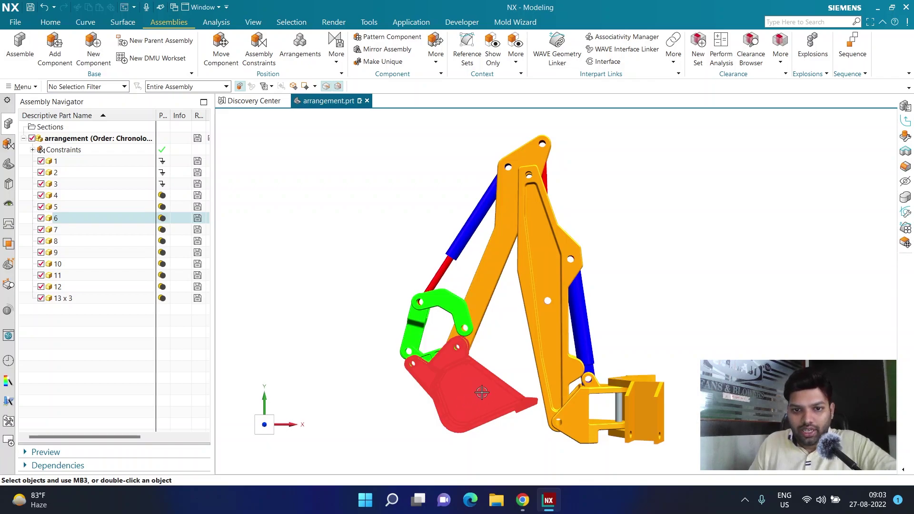
pyautogui.press('Escape')
pyautogui.click(463, 421)
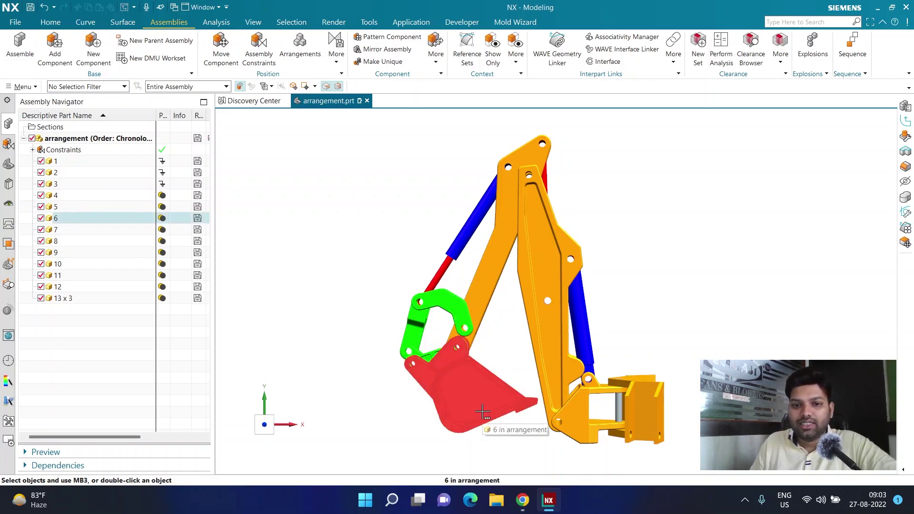
pyautogui.press('Escape')
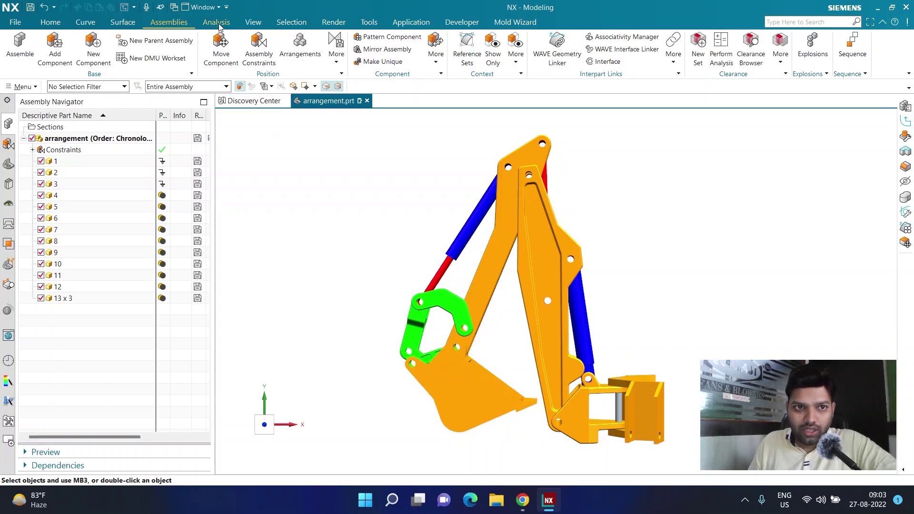
pyautogui.click(219, 24)
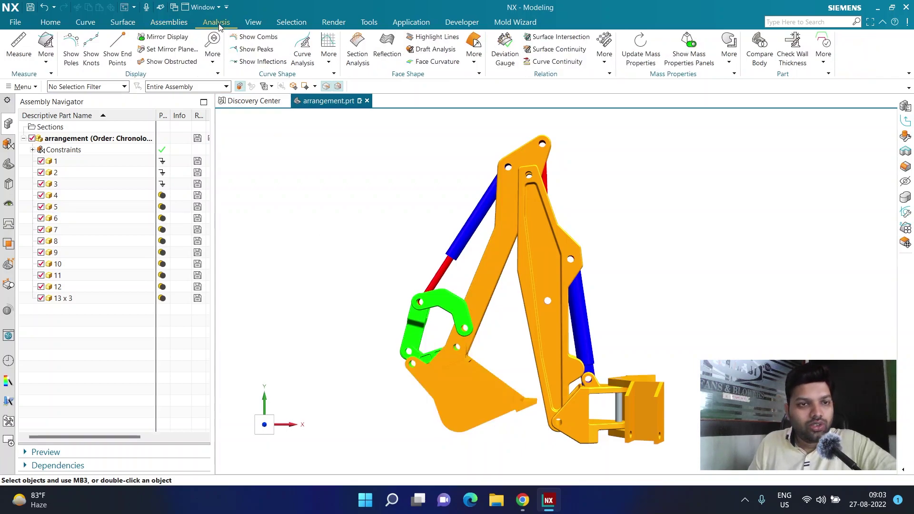
# Step: Start Measure in Object mode with the selection filter set to Solid Body
pyautogui.click(19, 64)
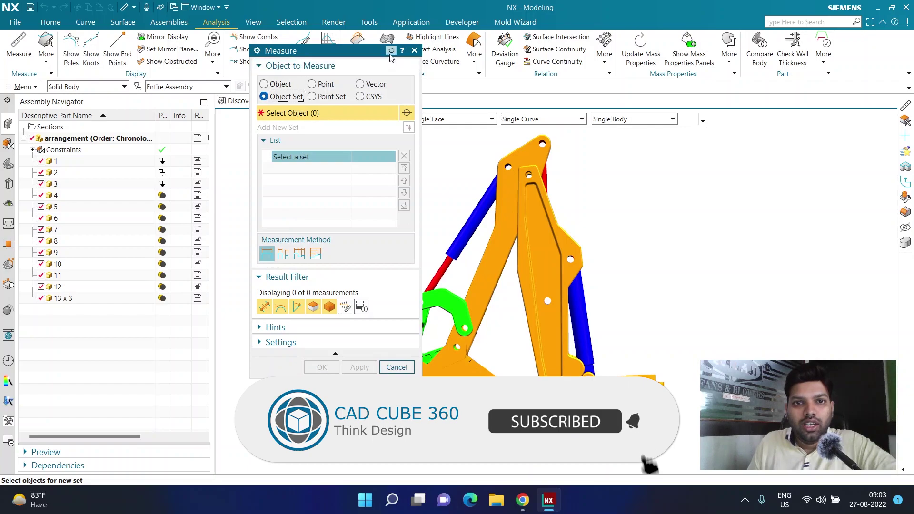
pyautogui.click(264, 84)
pyautogui.moveTo(339, 52); pyautogui.dragTo(304, 117)
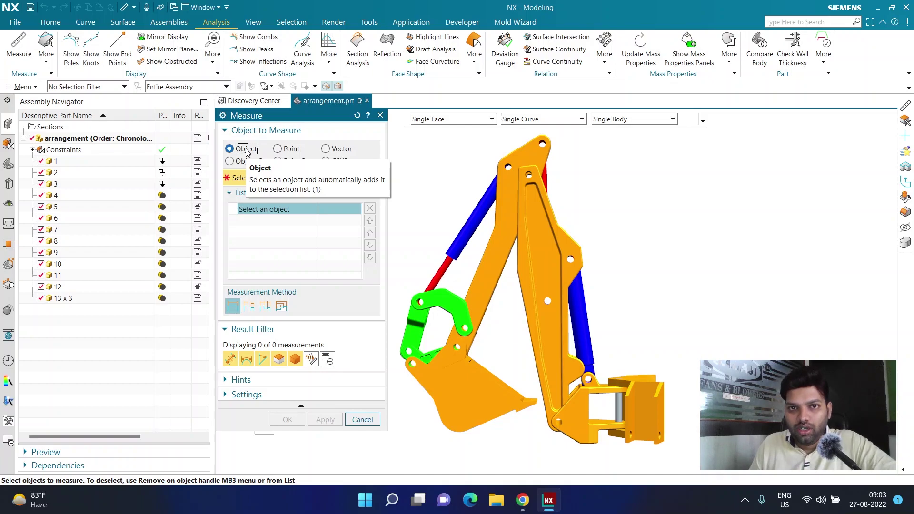
pyautogui.click(72, 86)
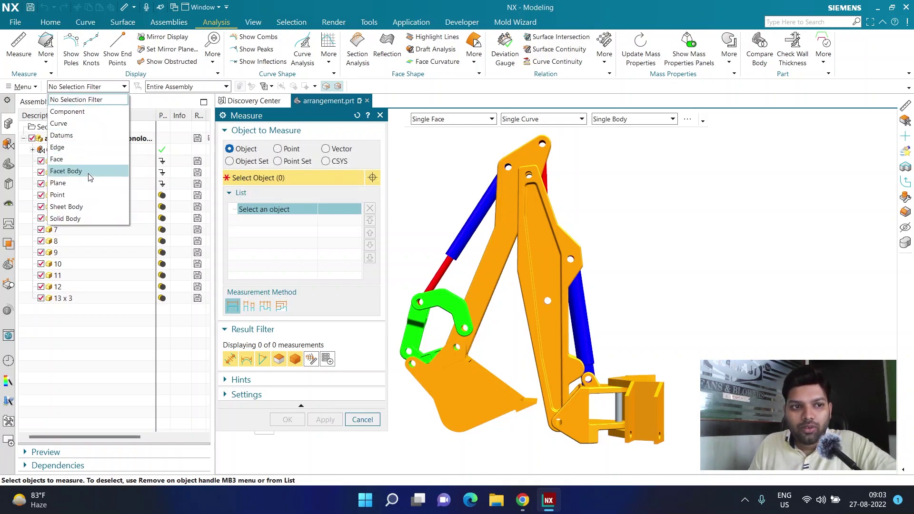
pyautogui.click(85, 220)
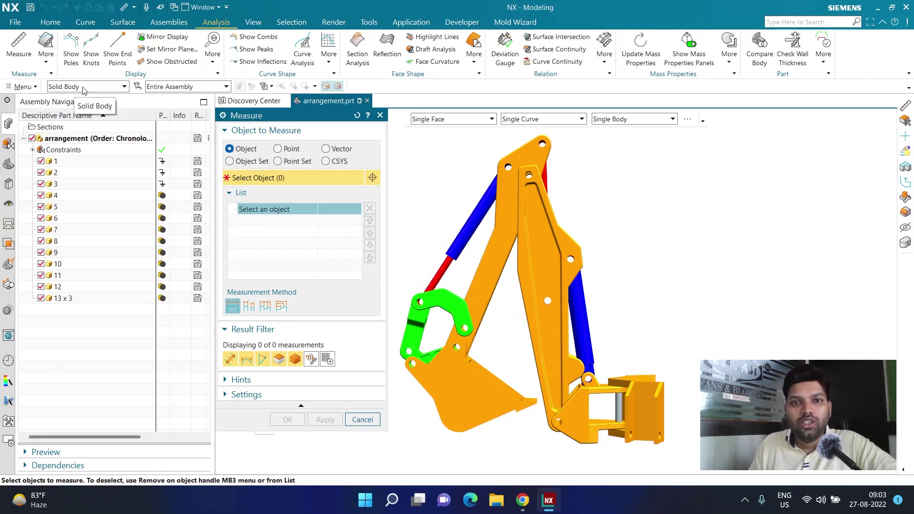
# Step: Measure the bucket body (1.6272 kg, 207801.0112 mm³) and keep its center of mass associative
pyautogui.click(467, 381)
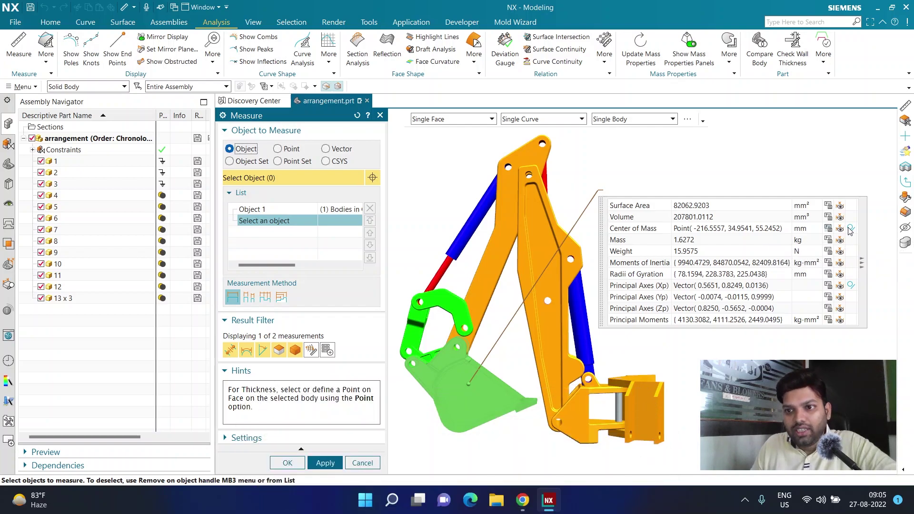
pyautogui.click(852, 229)
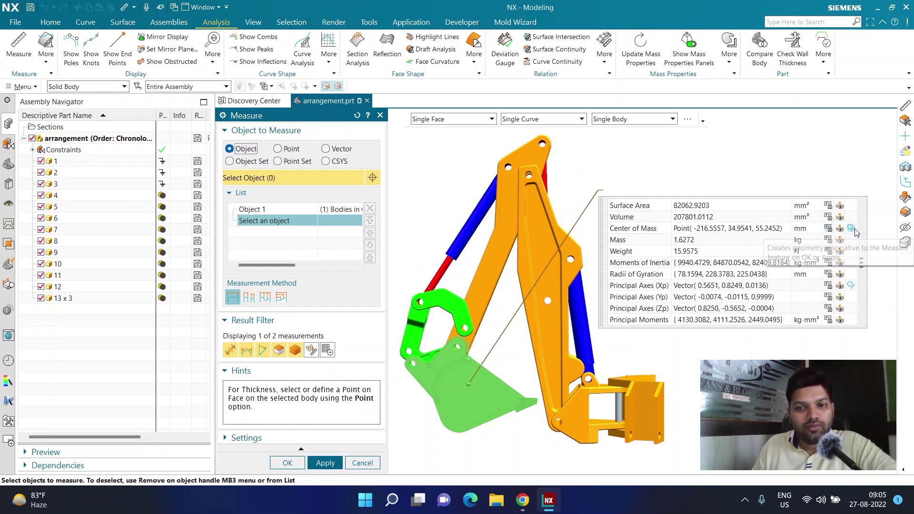
pyautogui.click(297, 468)
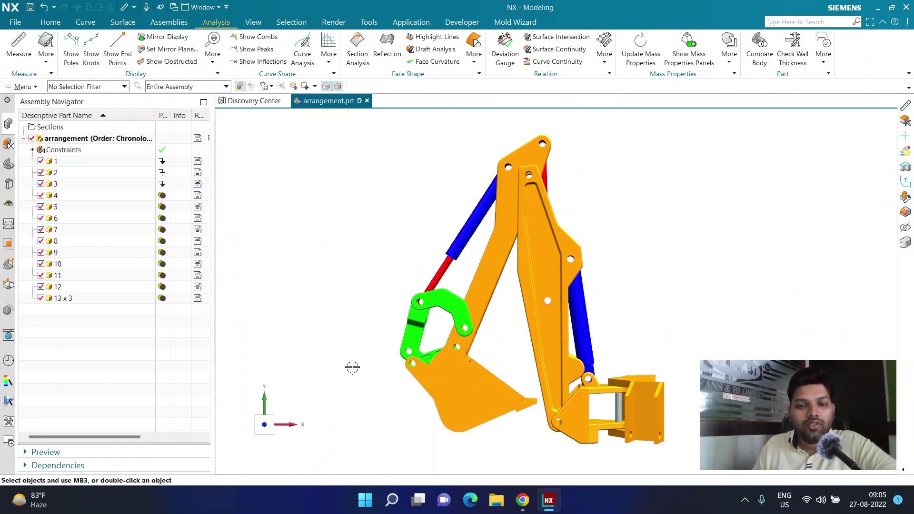
# Step: Open Expressions and widen the table to reveal the locked p173 measurement expression
pyautogui.click(368, 22)
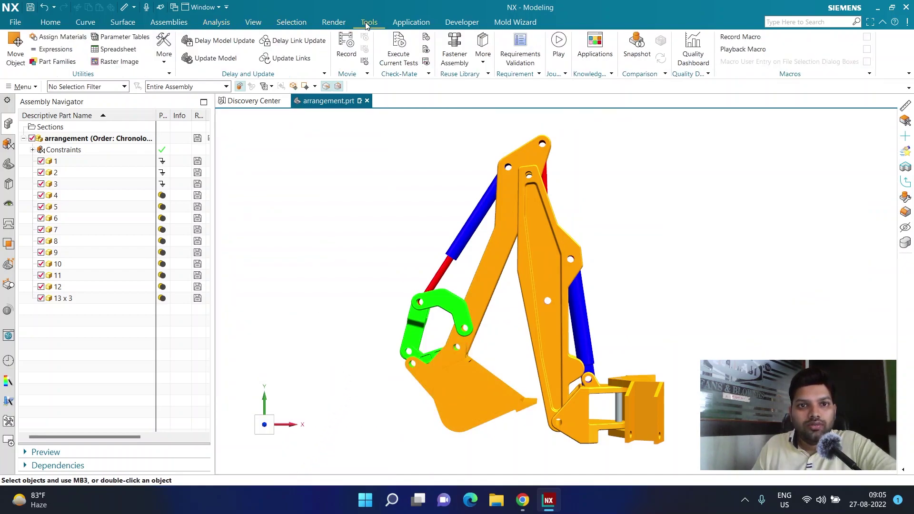
pyautogui.click(55, 49)
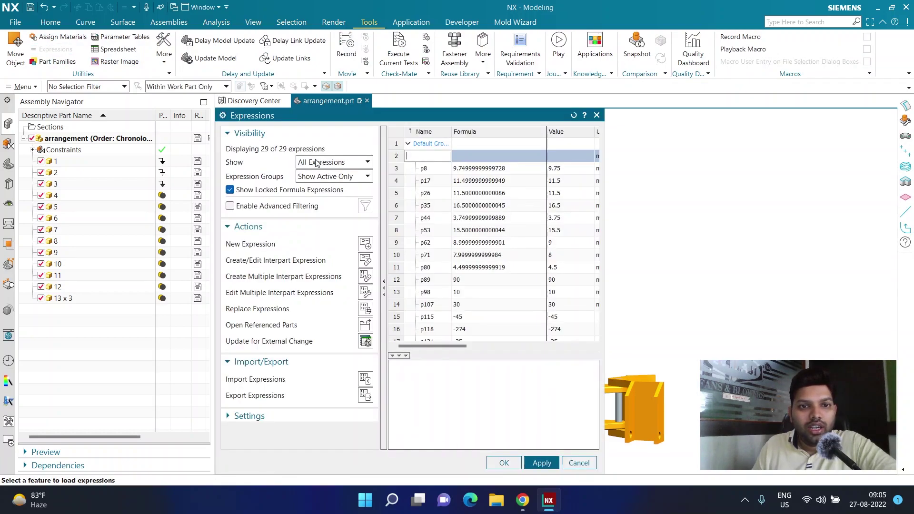
pyautogui.scroll(-5, 492, 210)
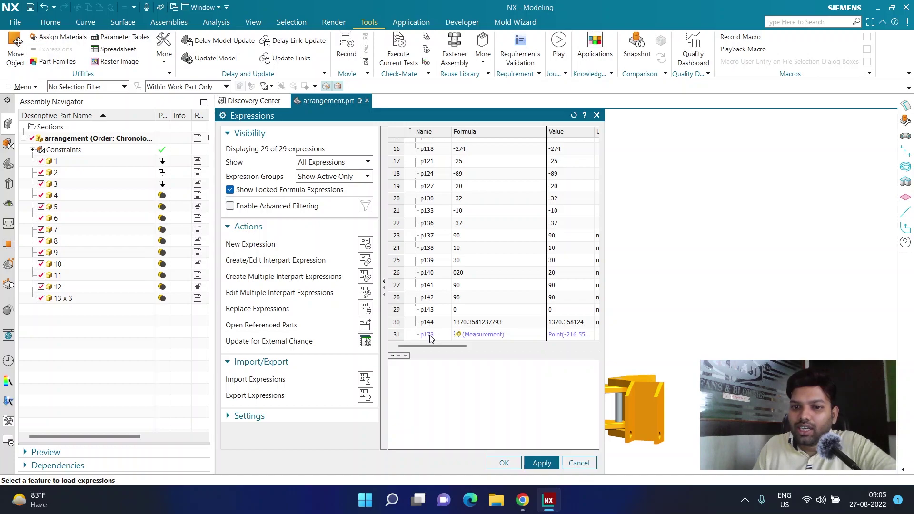
pyautogui.moveTo(603, 338); pyautogui.dragTo(811, 337)
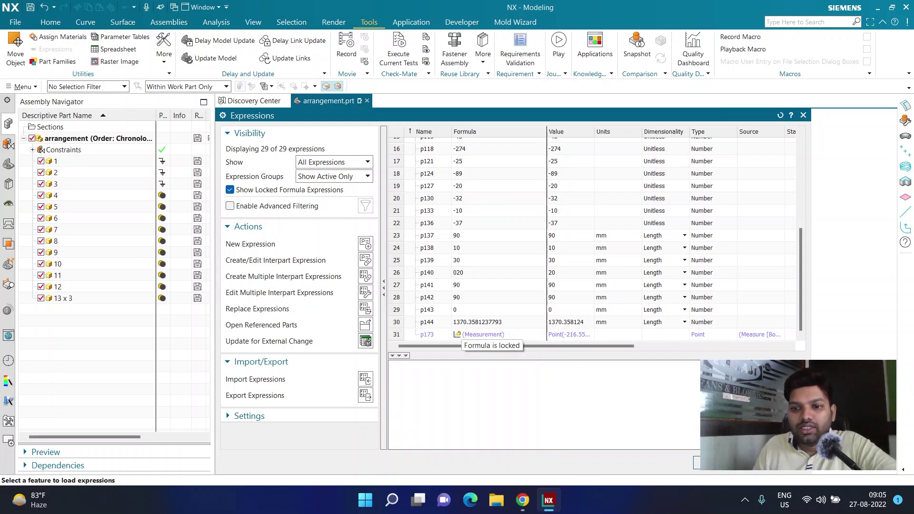
# Step: Close Expressions, orbit around and under the bucket, then return to the fitted front view
pyautogui.click(797, 469)
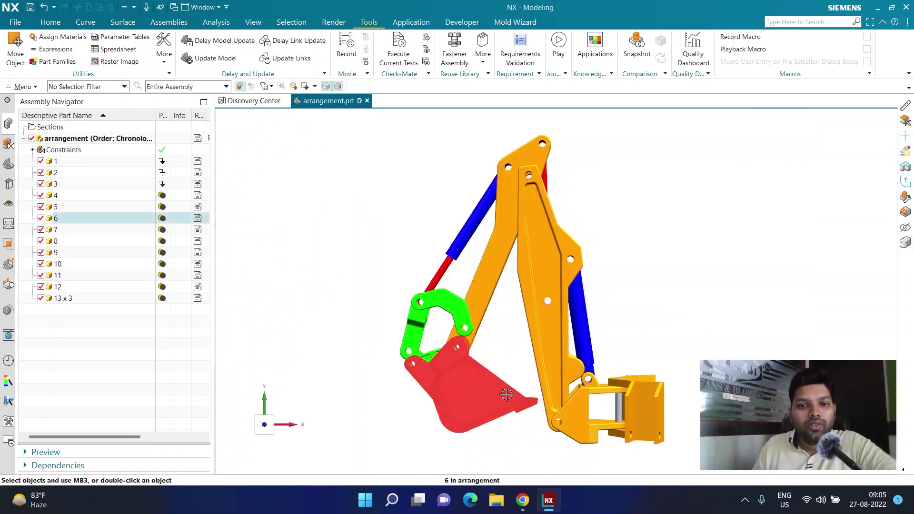
pyautogui.moveTo(376, 366); pyautogui.dragTo(383, 387, button='middle')
pyautogui.scroll(5, 491, 381)
pyautogui.moveTo(474, 436); pyautogui.dragTo(468, 447, button='middle')
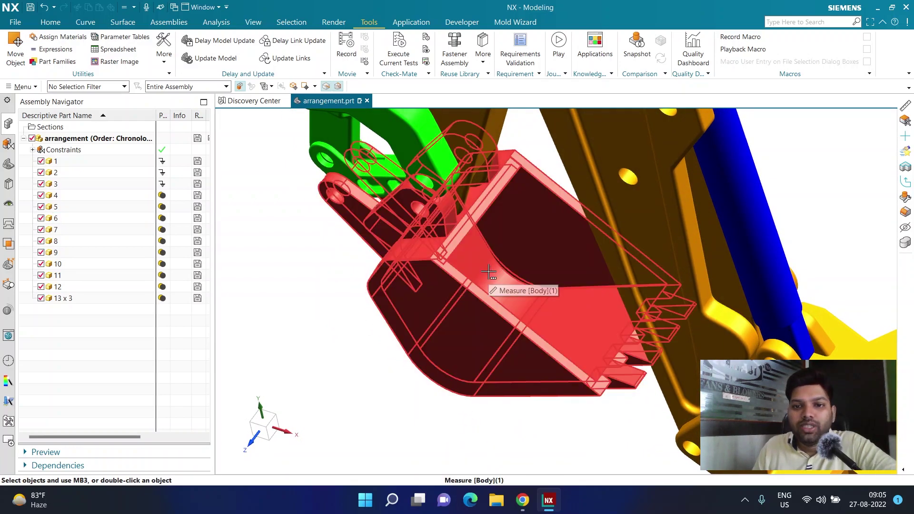
pyautogui.moveTo(482, 268); pyautogui.dragTo(452, 352, button='middle')
pyautogui.hotkey('ctrl', 'alt', 'f')
pyautogui.scroll(2, 419, 414)
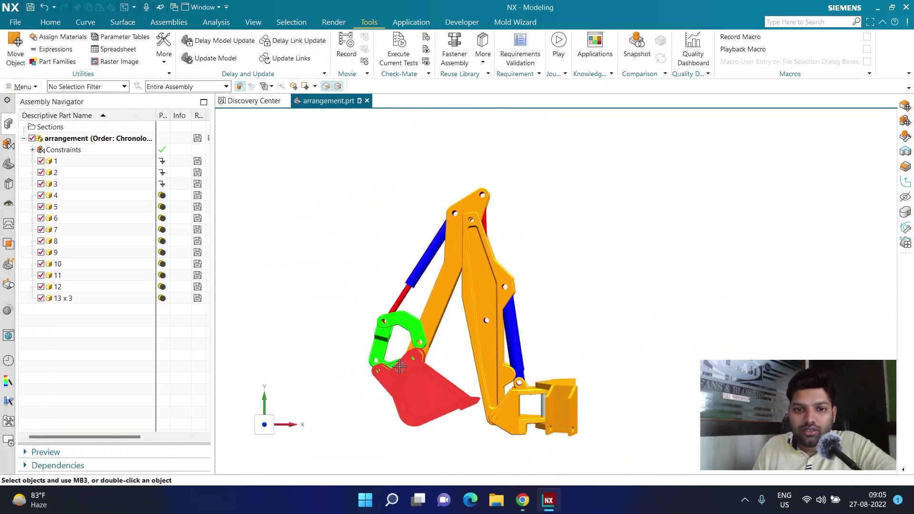
# Step: Set the graphics window rendering style to Static Wireframe
pyautogui.scroll(1, 400, 367)
pyautogui.rightClick(328, 235)
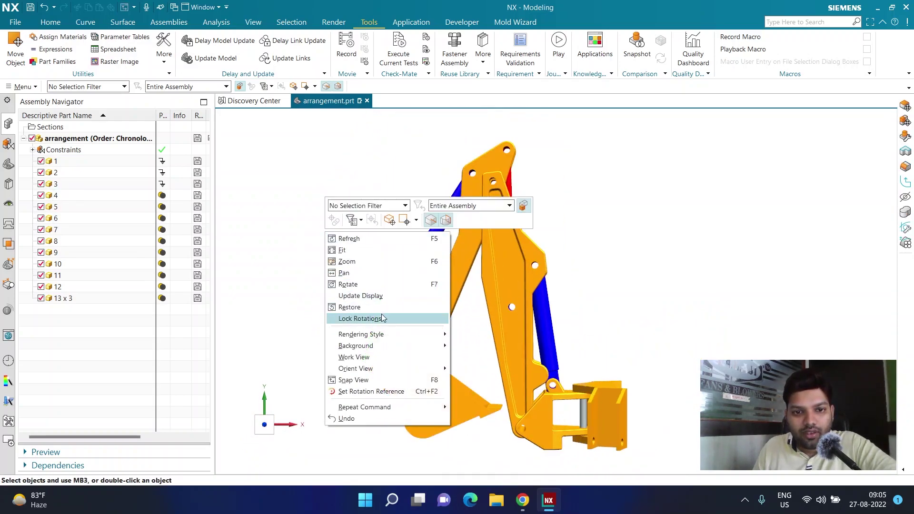
pyautogui.moveTo(383, 336)
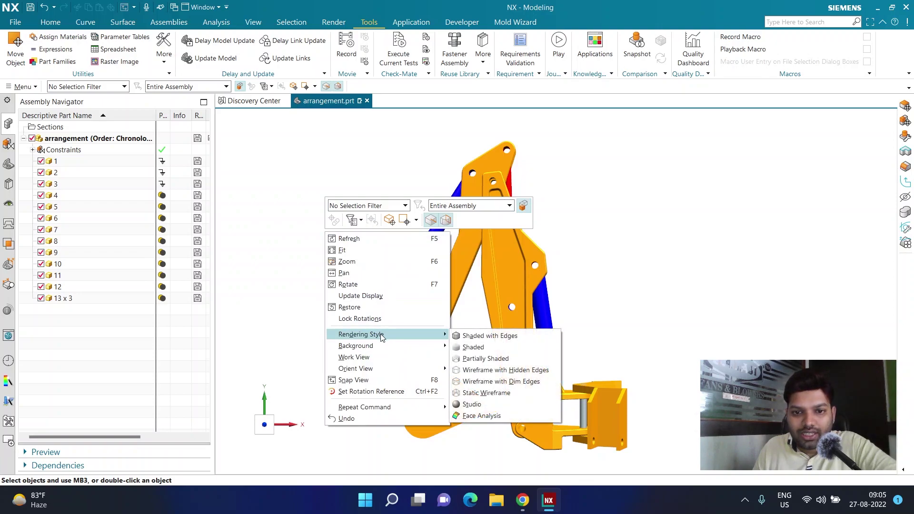
pyautogui.click(487, 393)
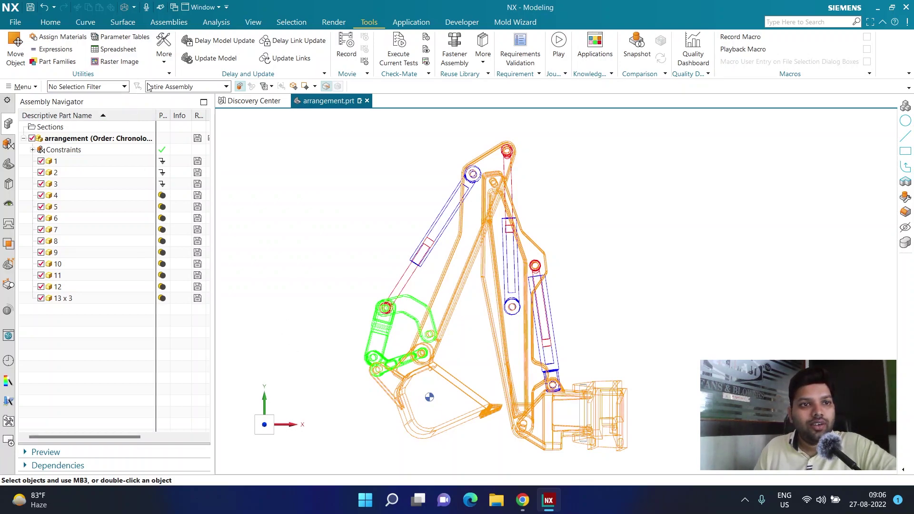
pyautogui.click(216, 23)
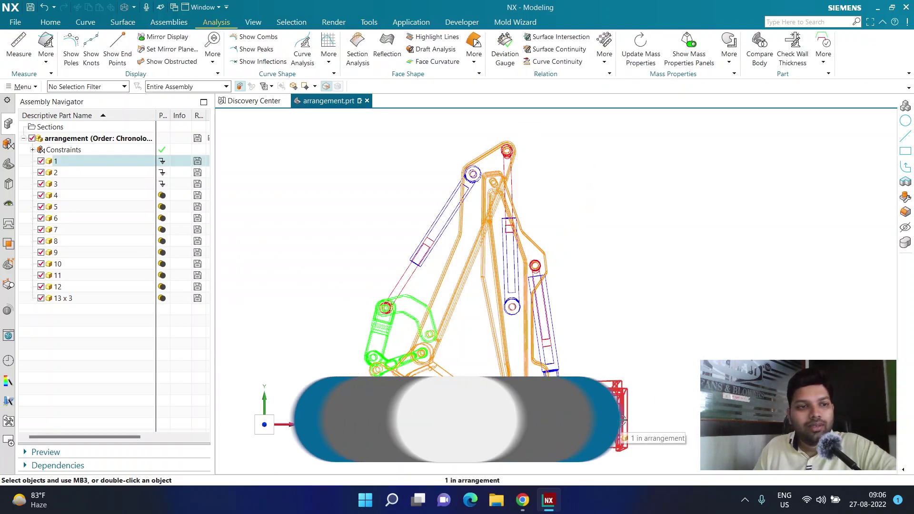
# Step: Uncheck components 1 and 2 in the Assembly Navigator so the base block is hidden
pyautogui.click(41, 162)
pyautogui.click(41, 173)
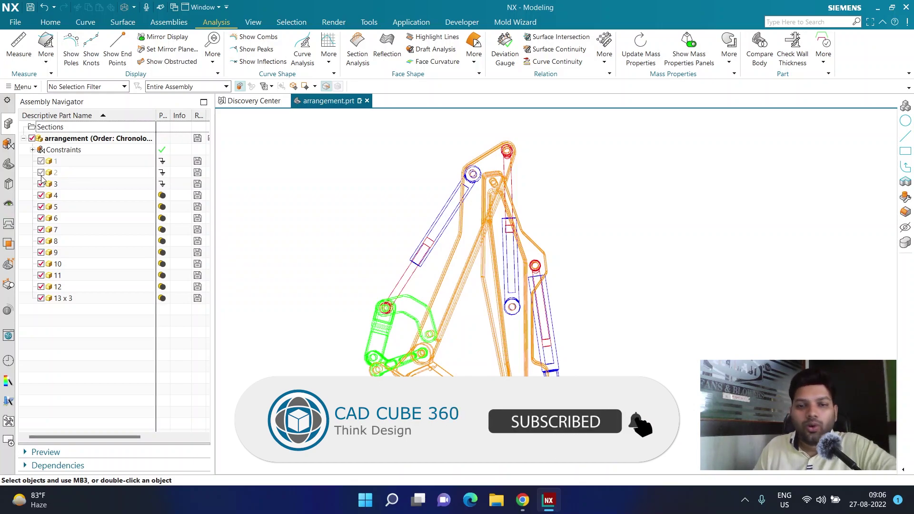
pyautogui.click(41, 161)
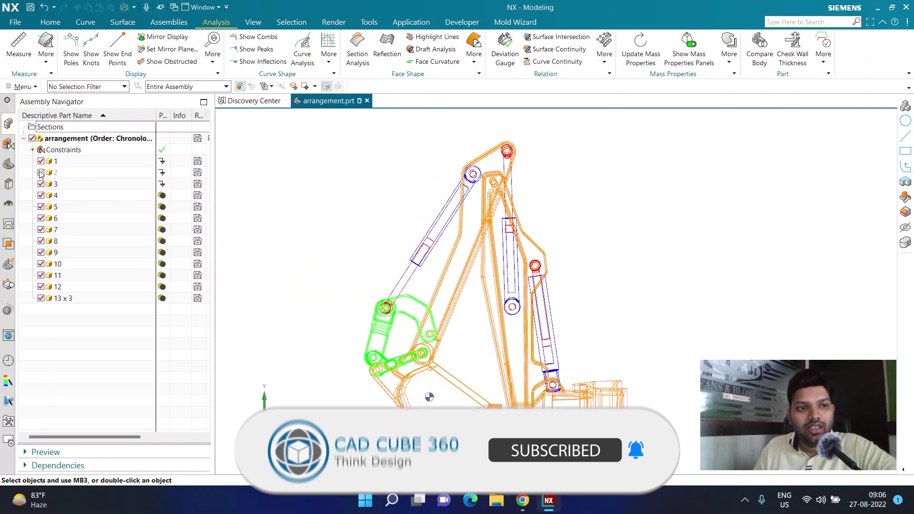
pyautogui.click(41, 161)
pyautogui.click(41, 172)
pyautogui.click(41, 173)
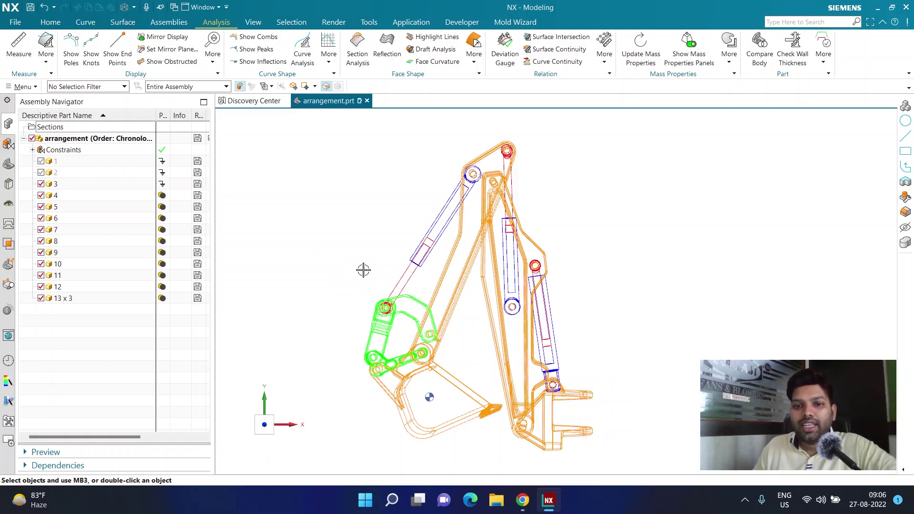
pyautogui.scroll(-1, 352, 271)
pyautogui.scroll(1, 334, 284)
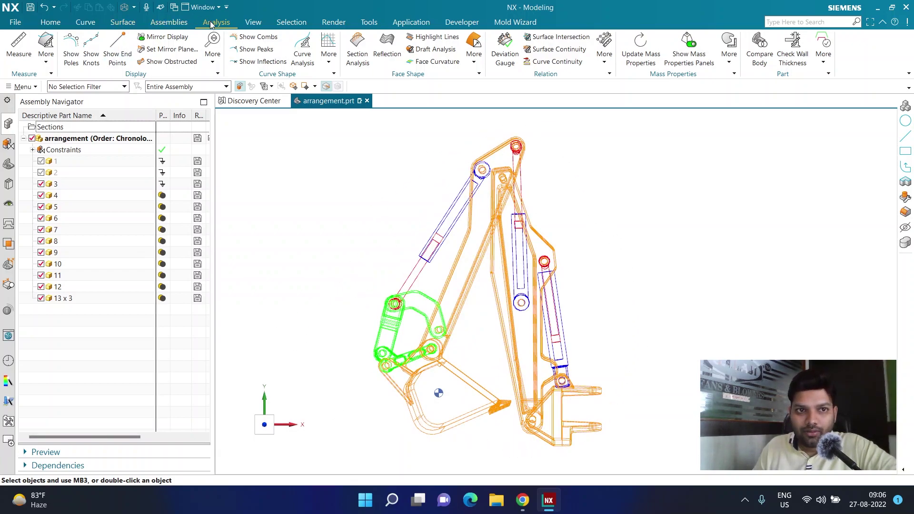
# Step: Start a new object-set measurement with the selection filter set to Solid Body
pyautogui.click(18, 46)
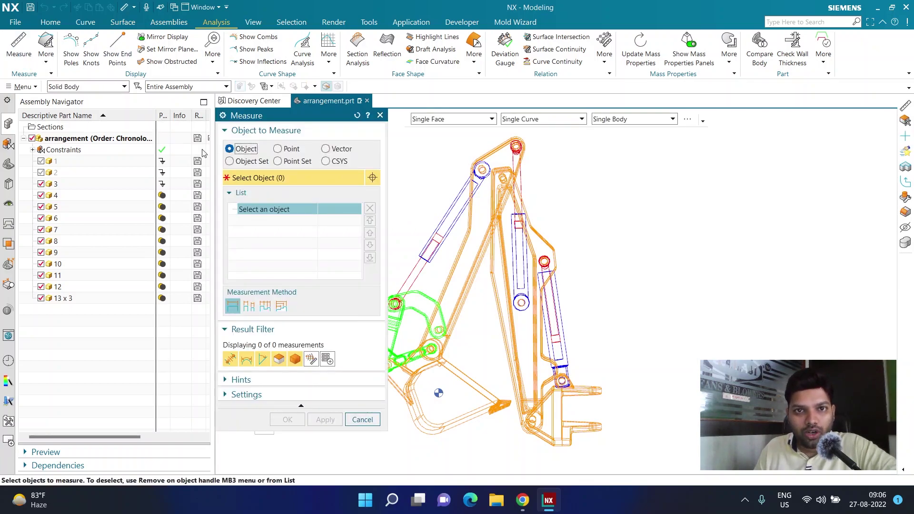
pyautogui.click(237, 163)
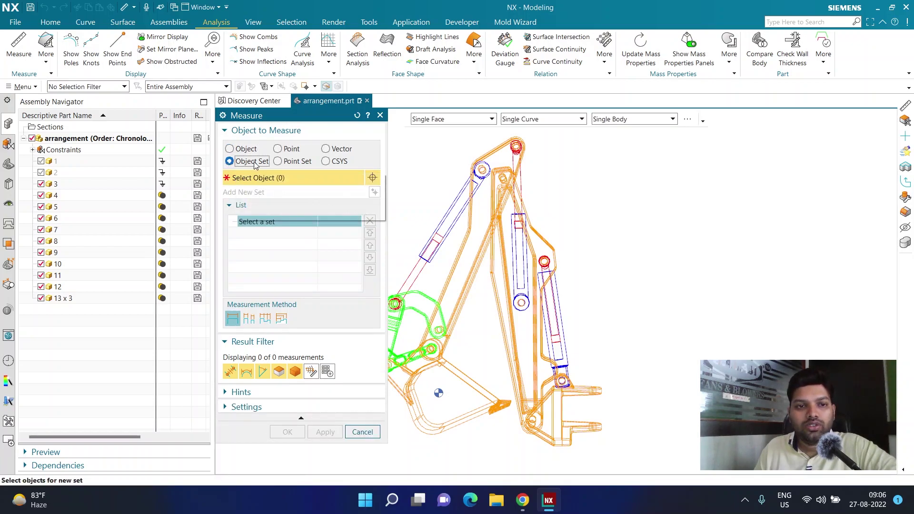
pyautogui.click(97, 87)
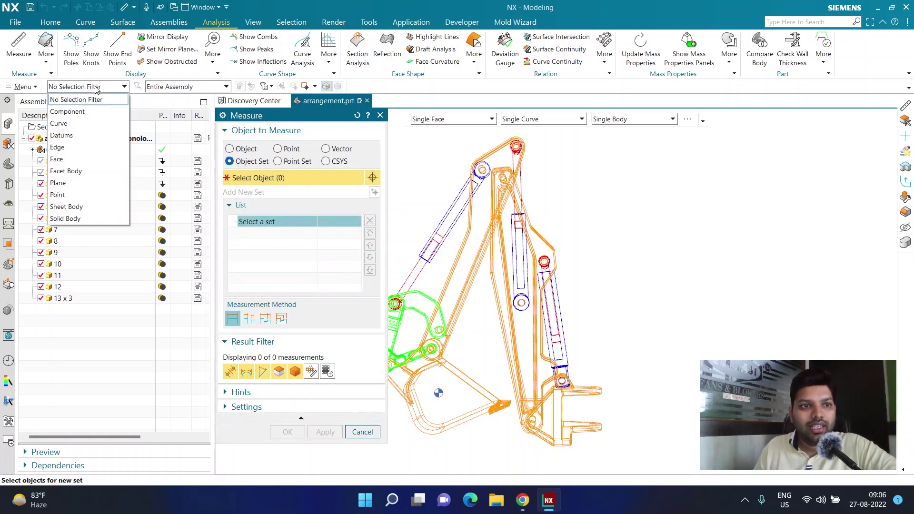
pyautogui.click(101, 218)
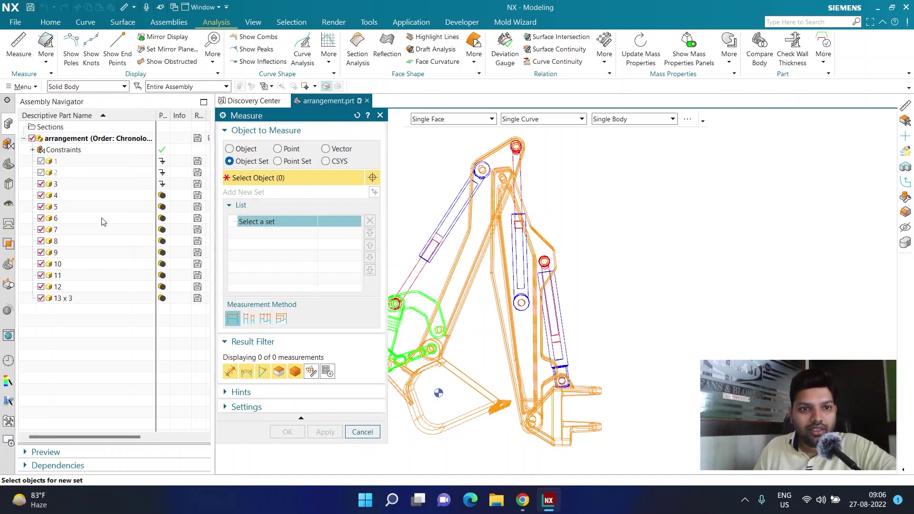
pyautogui.click(83, 88)
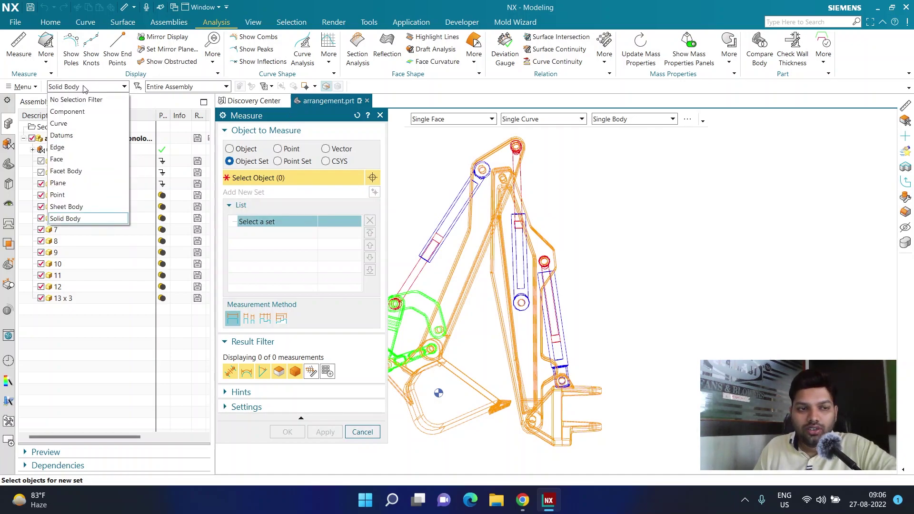
pyautogui.click(71, 219)
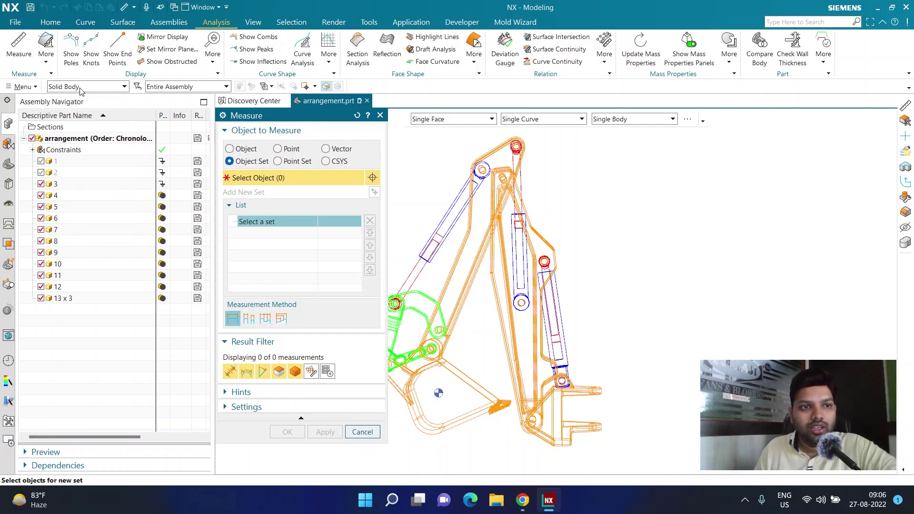
# Step: Select all 13 arm bodies and accept the centre-of-mass measurement, Measure (Body)(2)
pyautogui.moveTo(245, 117); pyautogui.dragTo(123, 118)
pyautogui.scroll(-1, 402, 237)
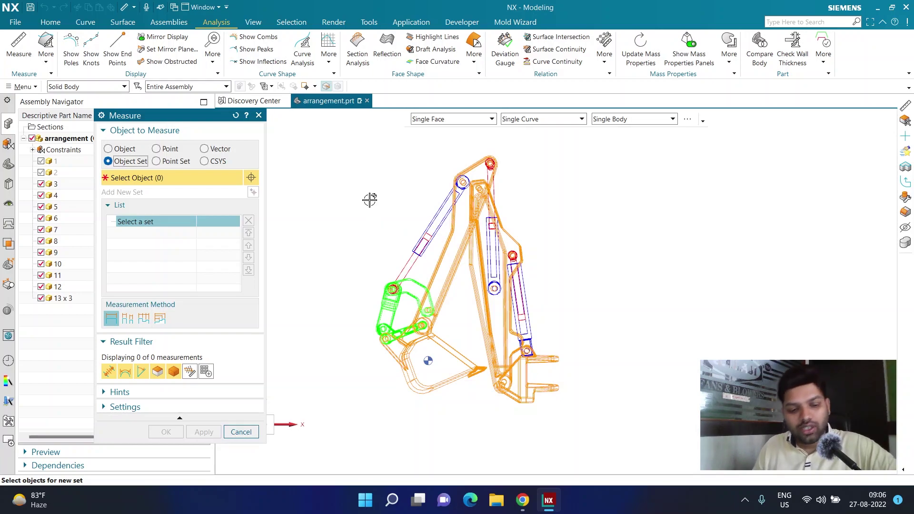
pyautogui.hotkey('ctrl', 'a')
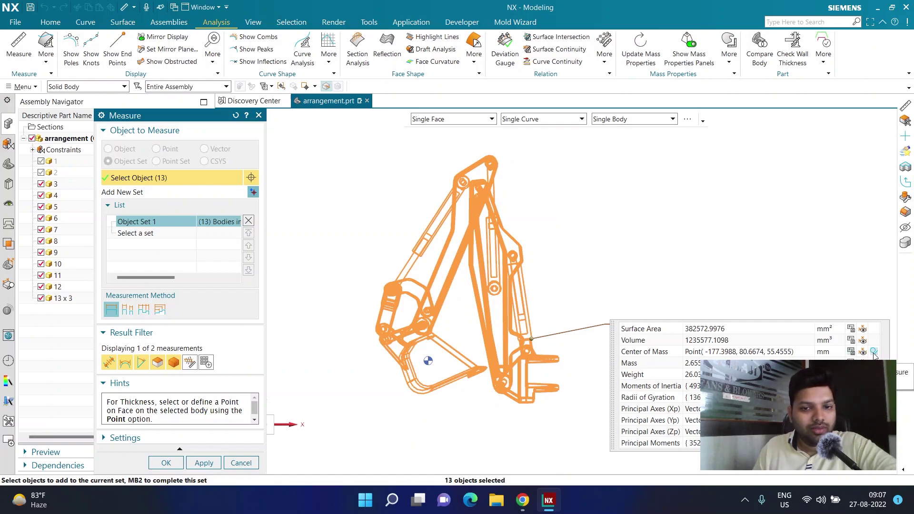
pyautogui.click(167, 463)
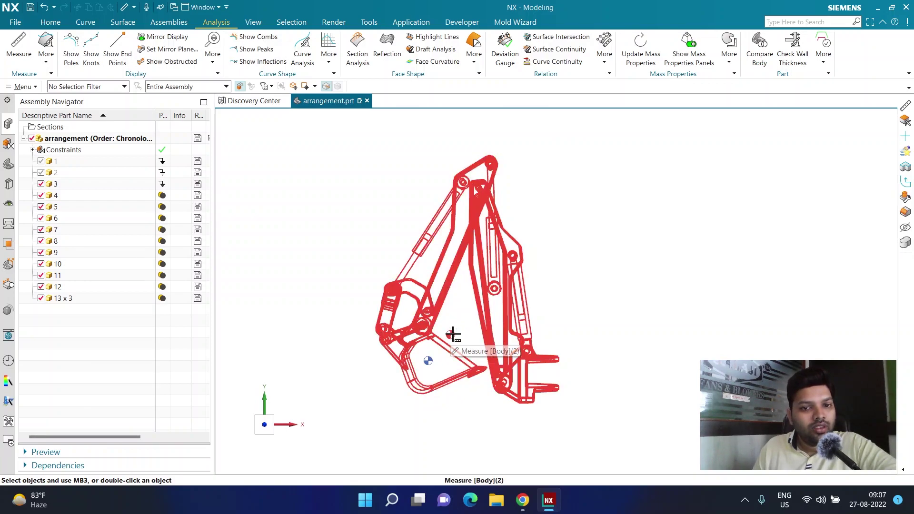
# Step: Show components 1 and 2 again and start a new Measure for solid bodies
pyautogui.click(41, 161)
pyautogui.click(41, 173)
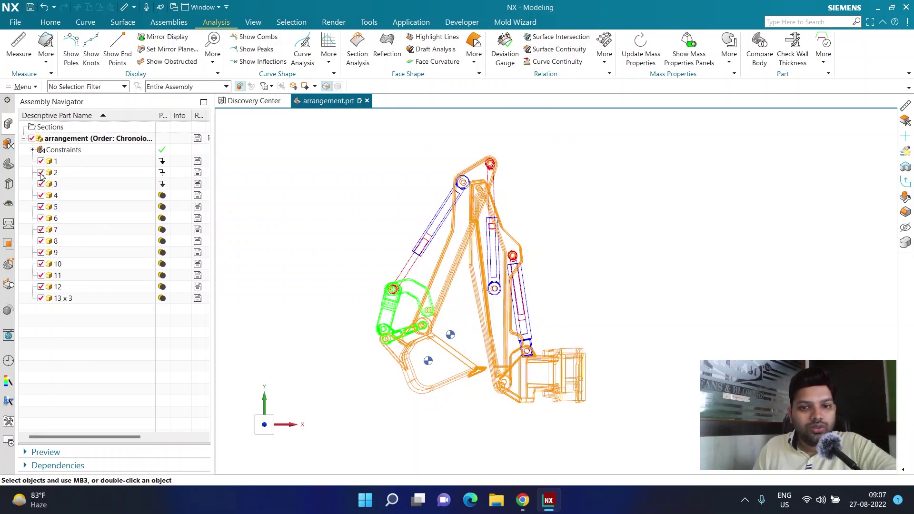
pyautogui.click(63, 162)
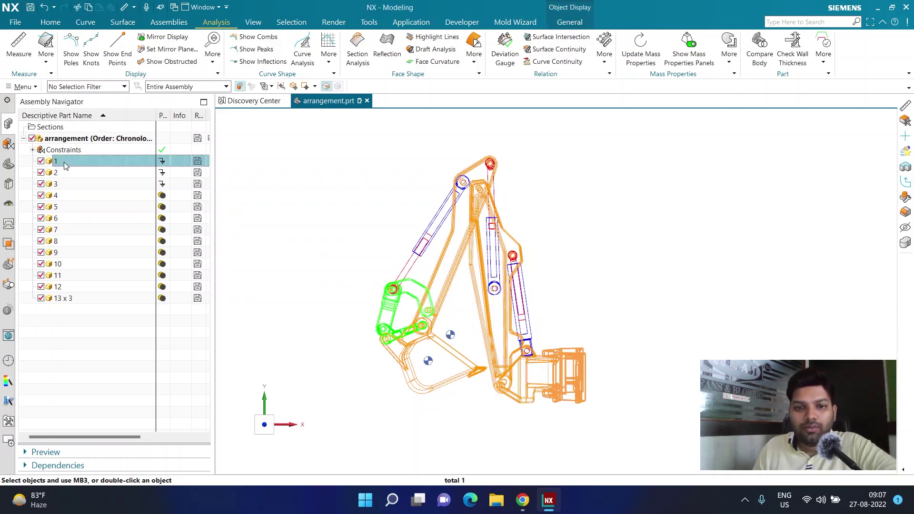
pyautogui.click(67, 174)
pyautogui.click(81, 344)
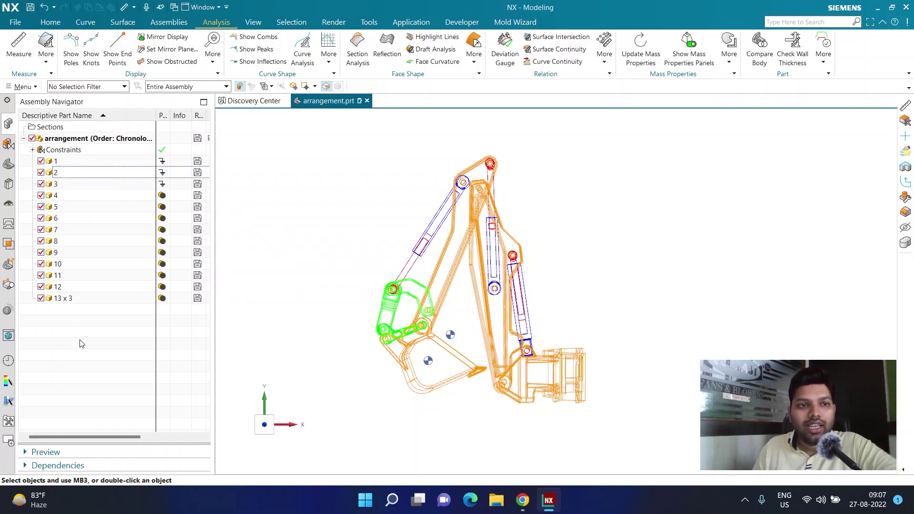
pyautogui.click(19, 46)
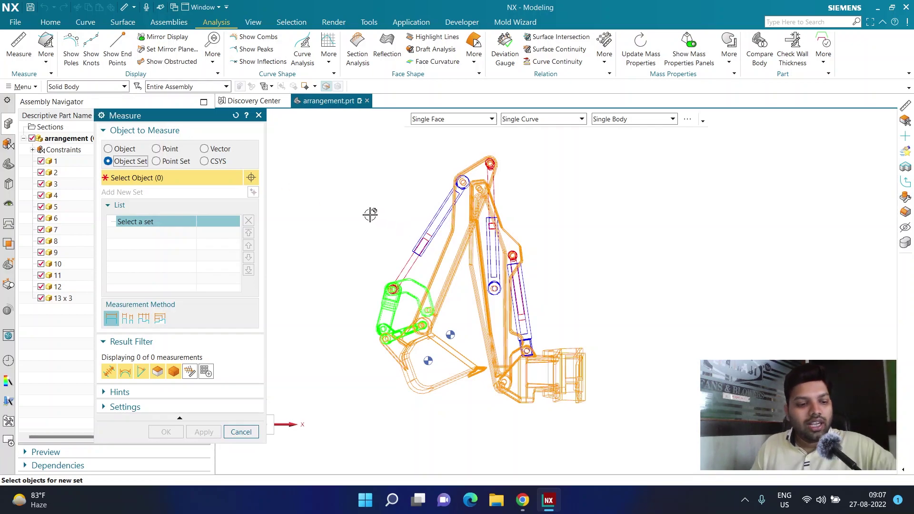
# Step: Measure the centre of mass of all 15 bodies (5.0560 kg, 1542192.2381 mm³)
pyautogui.hotkey('ctrl', 'a')
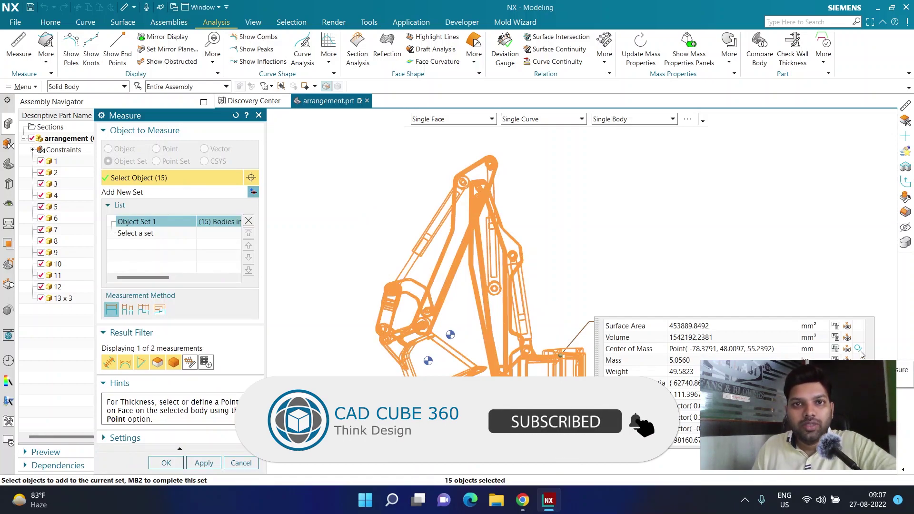
pyautogui.click(176, 461)
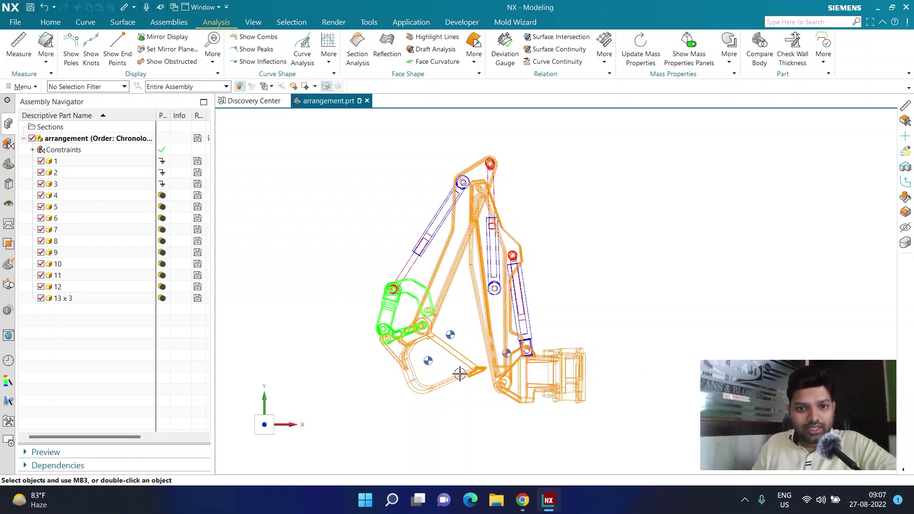
pyautogui.click(452, 336)
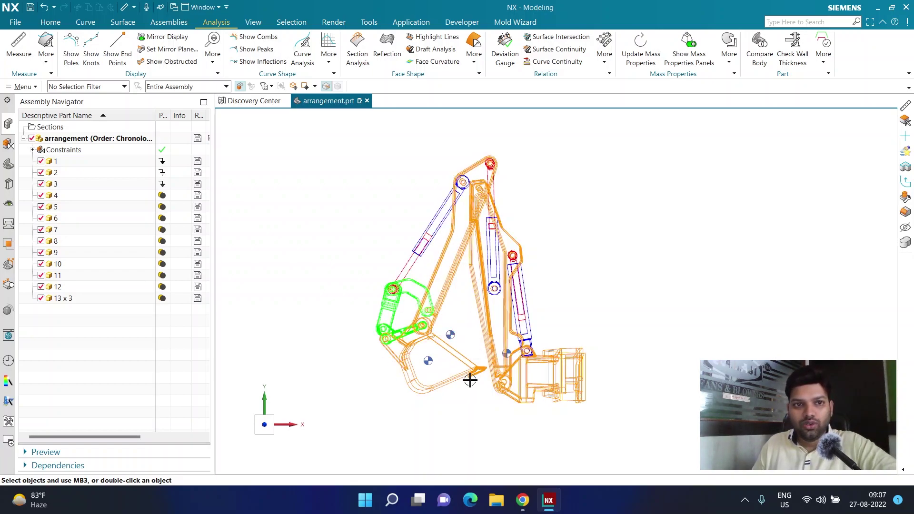
# Step: Apply the 'open' assembly arrangement so the backhoe arm stretches out
pyautogui.click(179, 24)
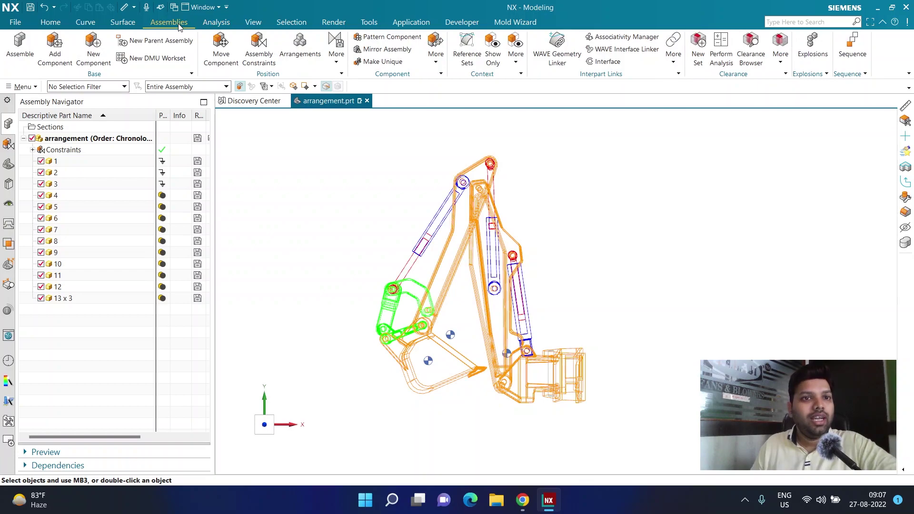
pyautogui.click(310, 62)
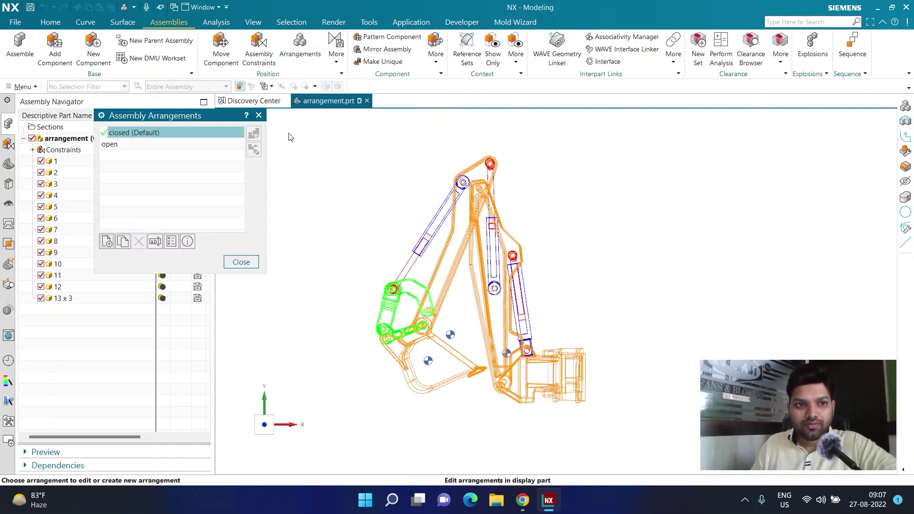
pyautogui.doubleClick(144, 148)
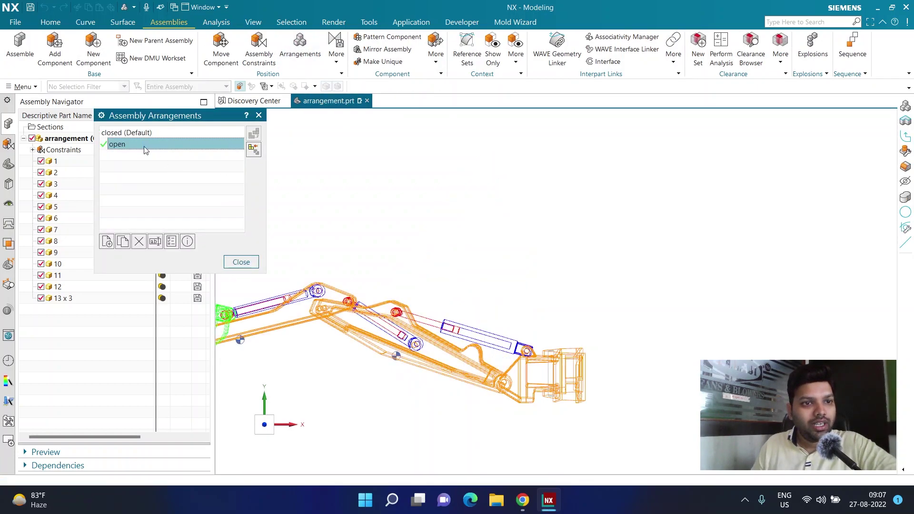
pyautogui.click(241, 262)
pyautogui.scroll(-2, 673, 279)
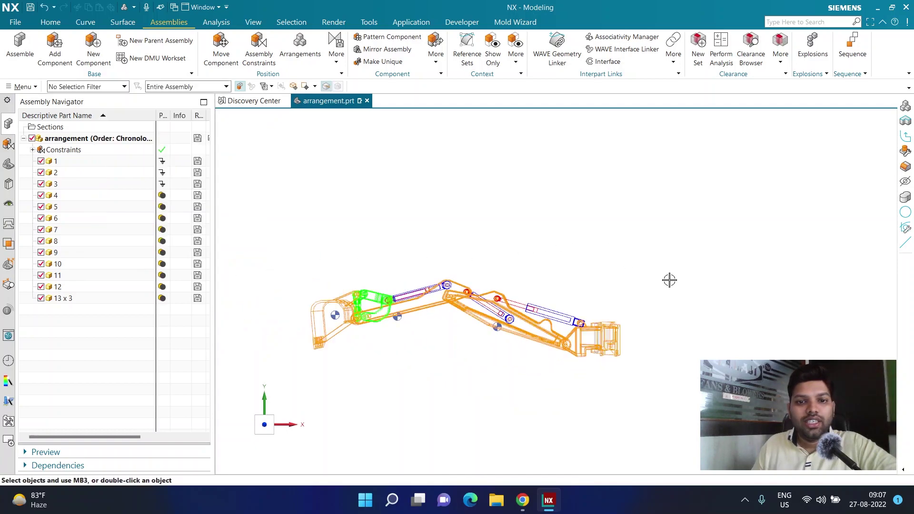
pyautogui.scroll(2, 368, 260)
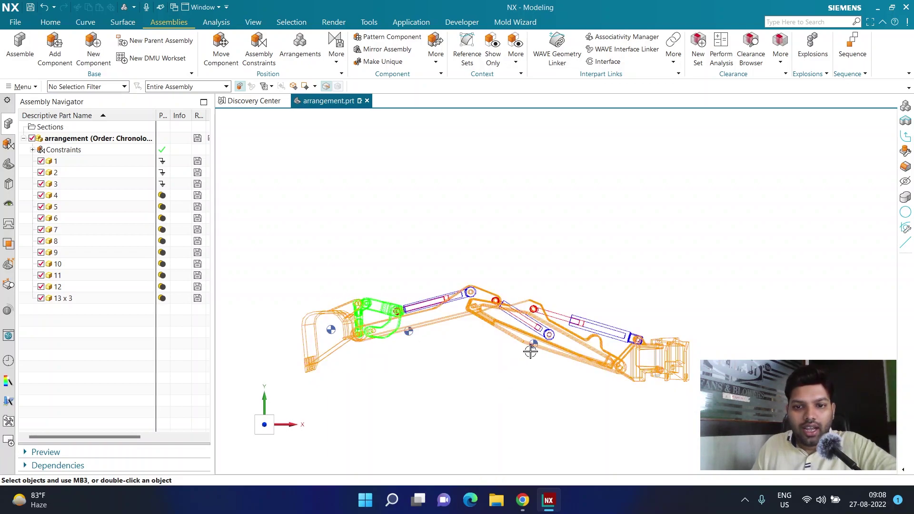
pyautogui.scroll(5, 534, 341)
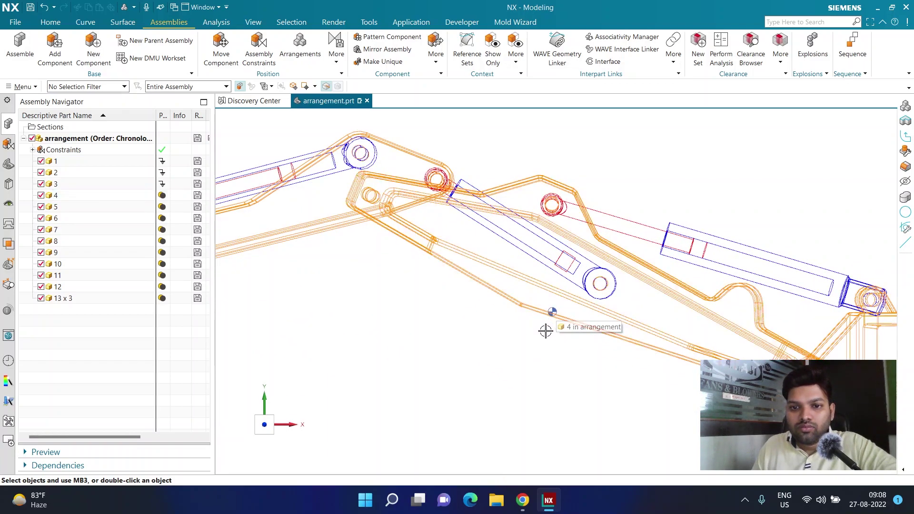
# Step: Pick the Measure [Body](3) result from the overlapping objects to inspect its marker
pyautogui.click(551, 310)
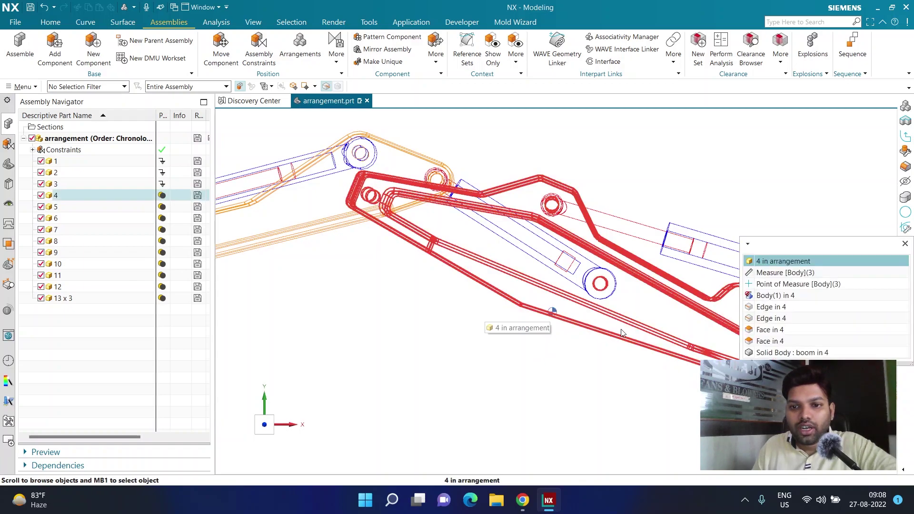
pyautogui.click(781, 273)
pyautogui.scroll(-3, 607, 396)
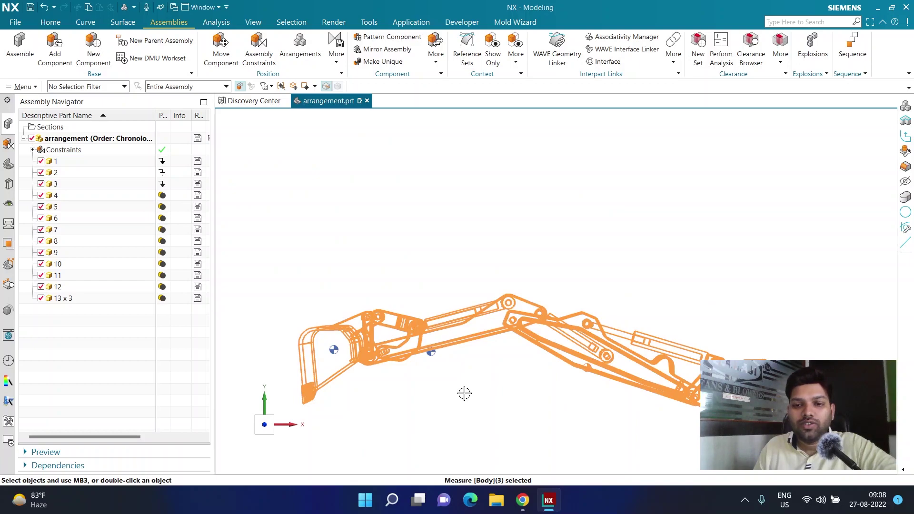
pyautogui.press('Escape')
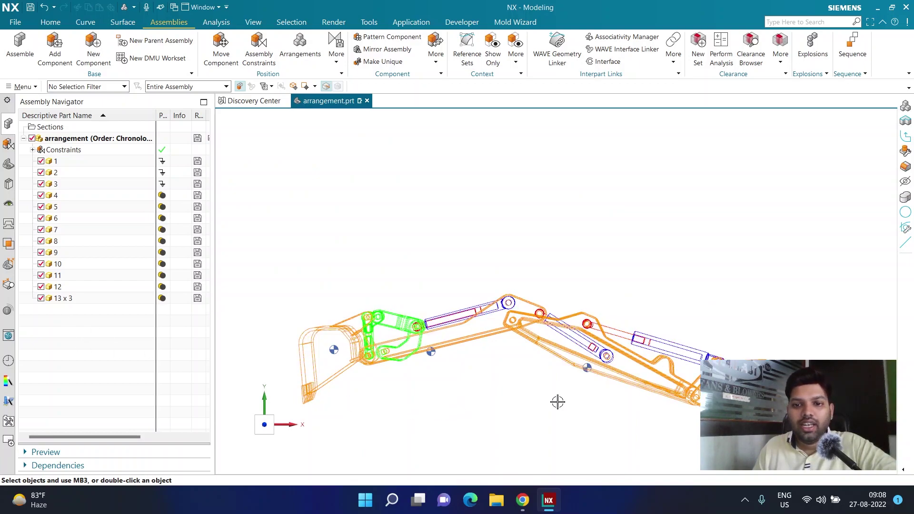
pyautogui.scroll(3, 515, 388)
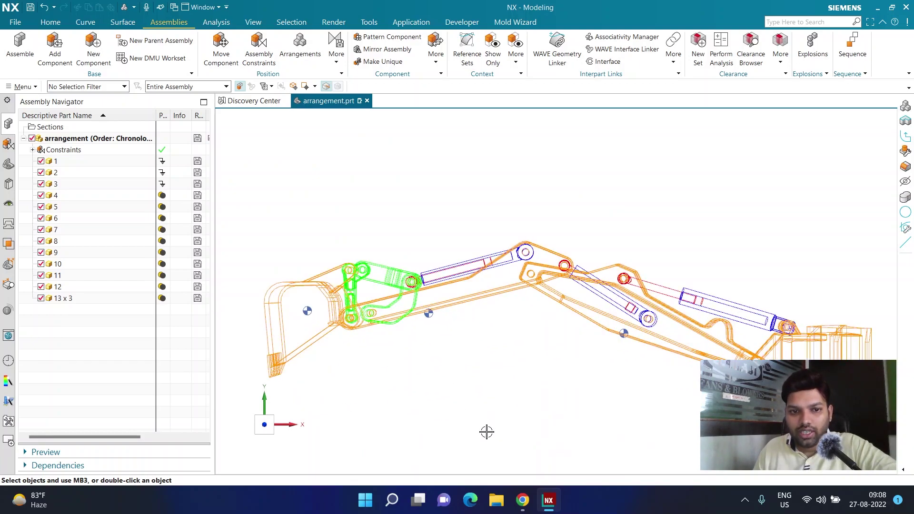